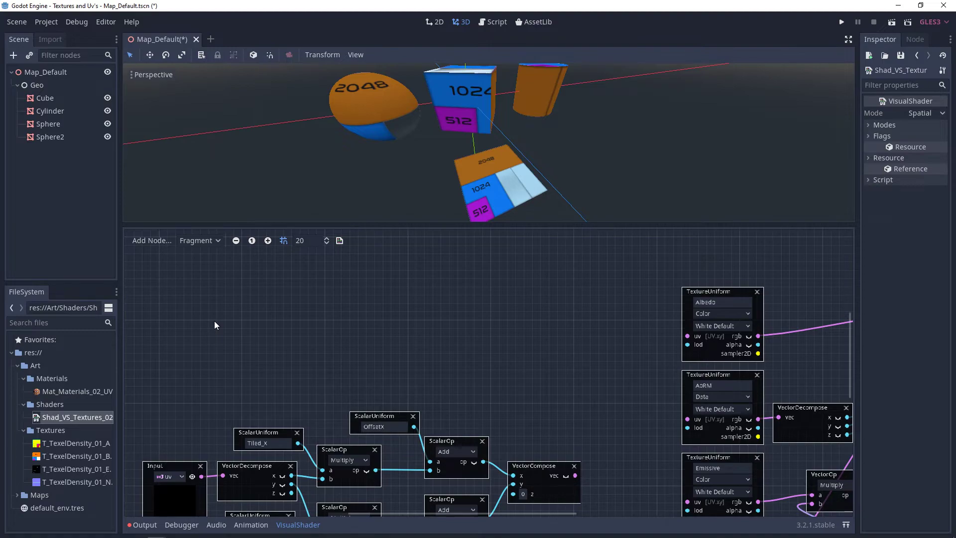
# Add an Input node set to uv at the left of the graph.
pyautogui.rightClick(215, 322)
pyautogui.write('input')
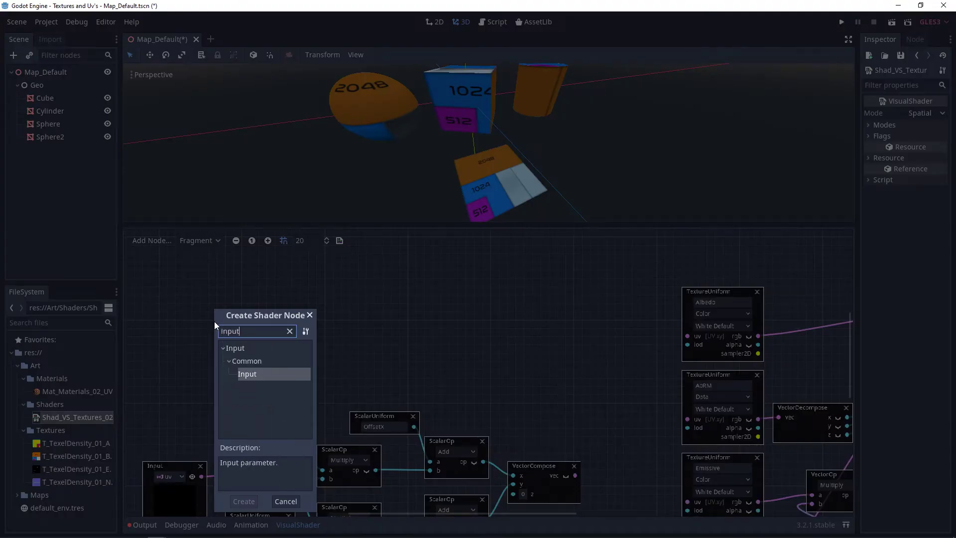
pyautogui.press('Return')
pyautogui.moveTo(308, 312); pyautogui.dragTo(198, 293)
pyautogui.click(235, 305)
pyautogui.click(226, 369)
# Add a 0.5 scalar constant node above the Input node.
pyautogui.rightClick(220, 265)
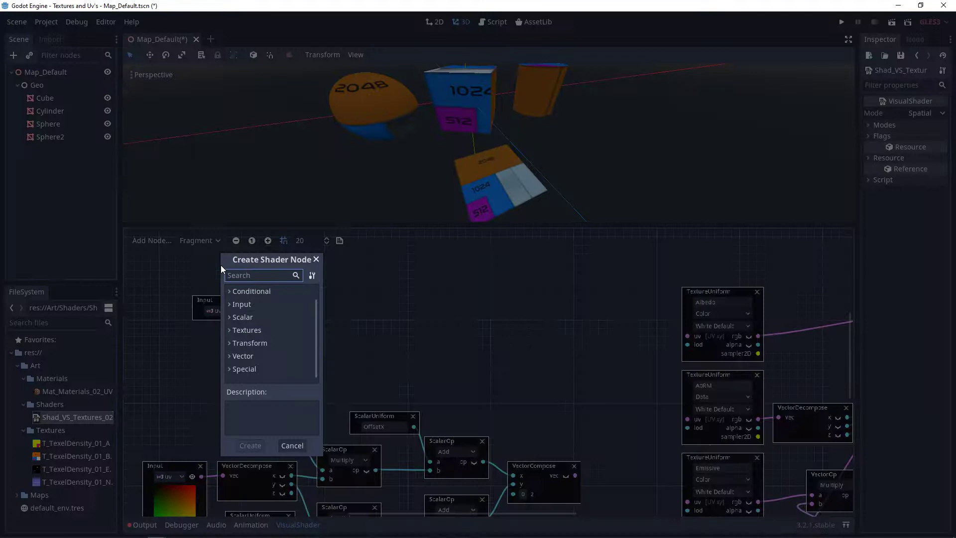
pyautogui.write('scalar')
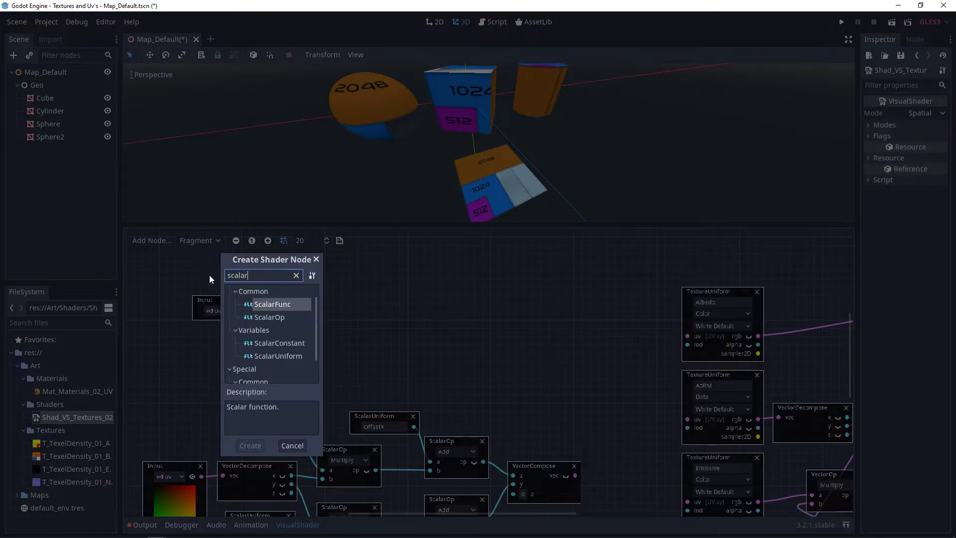
pyautogui.press('Return')
pyautogui.moveTo(345, 266); pyautogui.dragTo(225, 276)
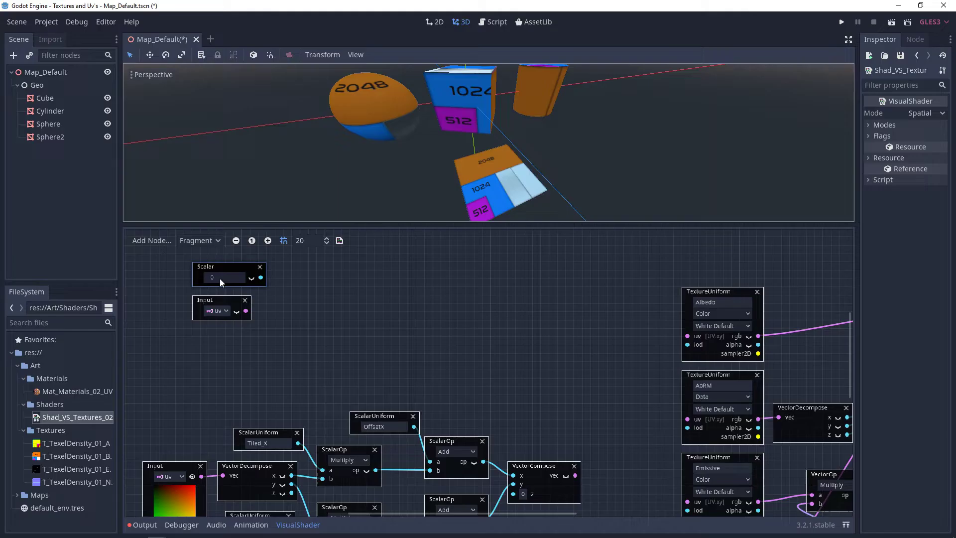
# Add a ScalarUniform named Degrees below the Input node and show the uv preview.
pyautogui.rightClick(222, 338)
pyautogui.doubleClick(294, 432)
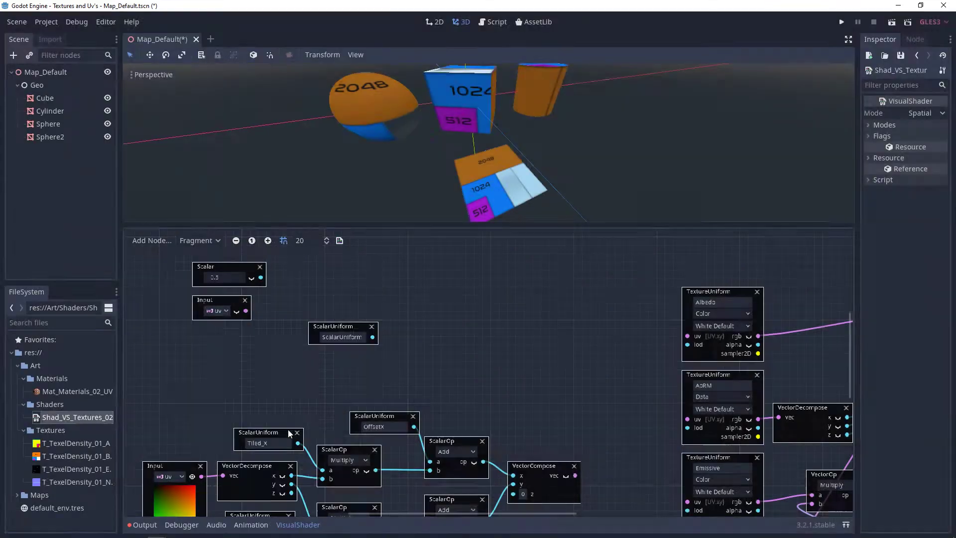
pyautogui.moveTo(342, 328); pyautogui.dragTo(226, 343)
pyautogui.doubleClick(238, 352)
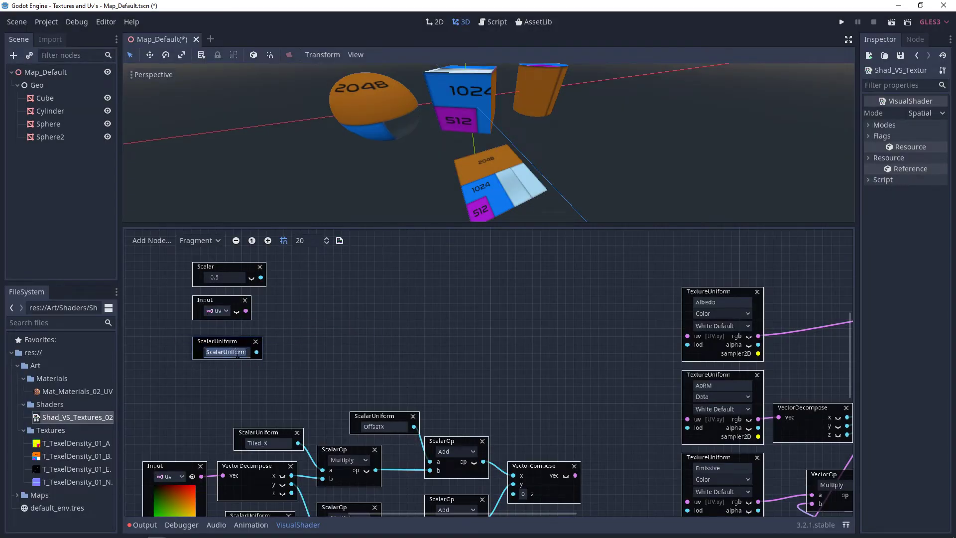
pyautogui.write('Degrees')
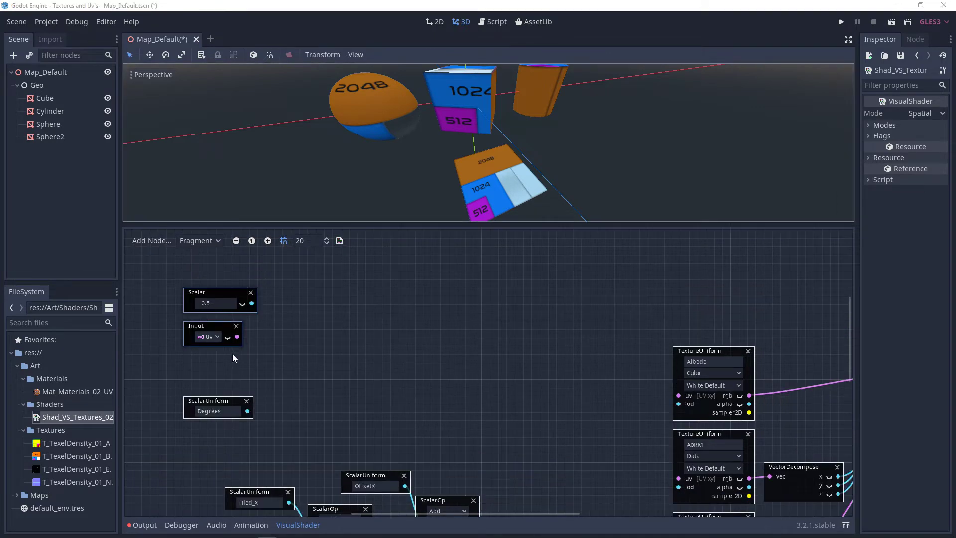
pyautogui.click(228, 339)
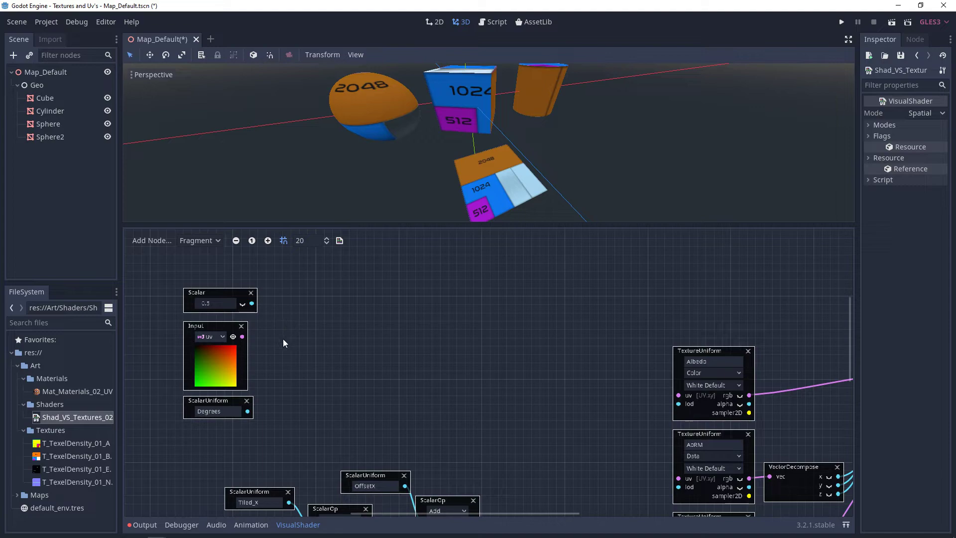
# Add a Sub VectorOp with uv in a and the 0.5 scalar in b.
pyautogui.rightClick(292, 315)
pyautogui.write('vector')
pyautogui.click(352, 406)
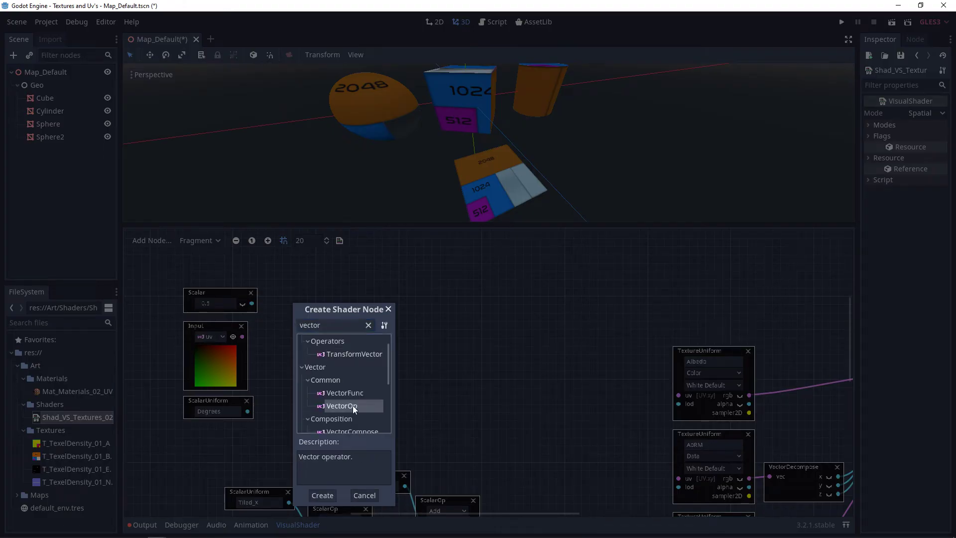
pyautogui.doubleClick(352, 406)
pyautogui.click(321, 331)
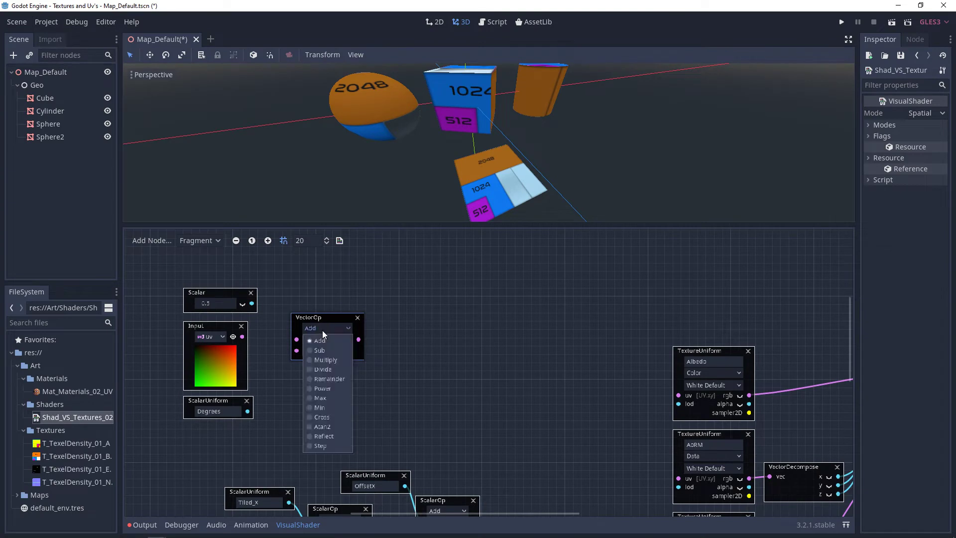
pyautogui.click(320, 350)
pyautogui.moveTo(253, 304); pyautogui.dragTo(246, 298)
pyautogui.scroll(1, 269, 286)
pyautogui.moveTo(237, 297); pyautogui.dragTo(301, 362)
pyautogui.click(354, 349)
pyautogui.moveTo(235, 347); pyautogui.dragTo(317, 309)
pyautogui.moveTo(316, 309); pyautogui.dragTo(302, 312, button='middle')
# Add a VectorDecompose fed by the centred UVs and briefly preview its x and y outputs.
pyautogui.moveTo(365, 362); pyautogui.dragTo(466, 376, button='middle')
pyautogui.moveTo(469, 456); pyautogui.dragTo(249, 299)
pyautogui.moveTo(398, 302); pyautogui.dragTo(339, 292)
pyautogui.moveTo(419, 405); pyautogui.dragTo(401, 390, button='middle')
pyautogui.rightClick(425, 317)
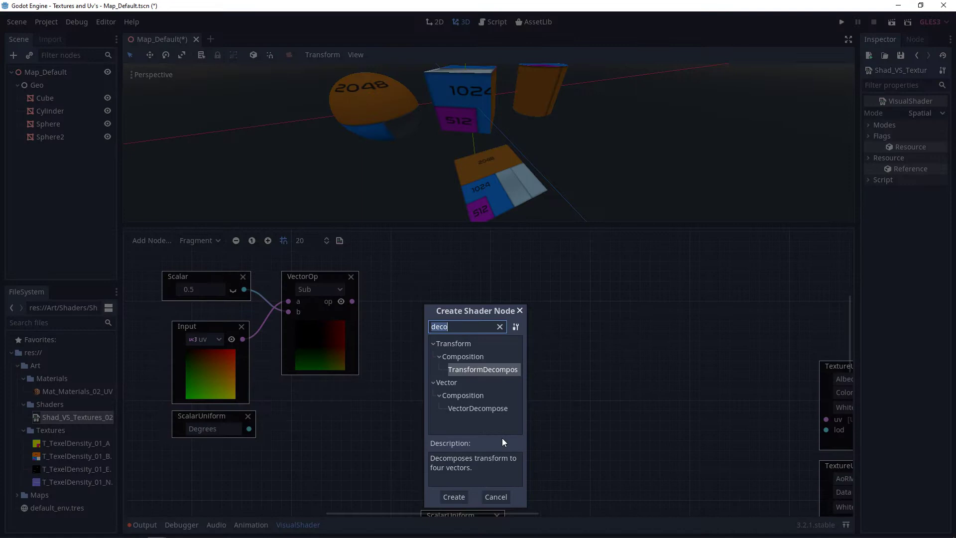
pyautogui.doubleClick(483, 410)
pyautogui.moveTo(473, 324); pyautogui.dragTo(450, 309)
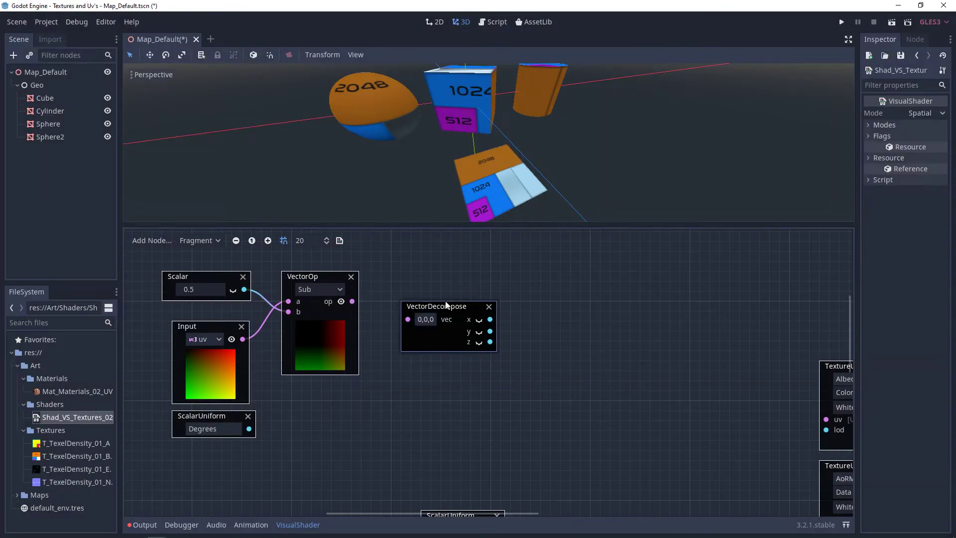
pyautogui.moveTo(391, 314); pyautogui.dragTo(448, 307)
pyautogui.click(469, 309)
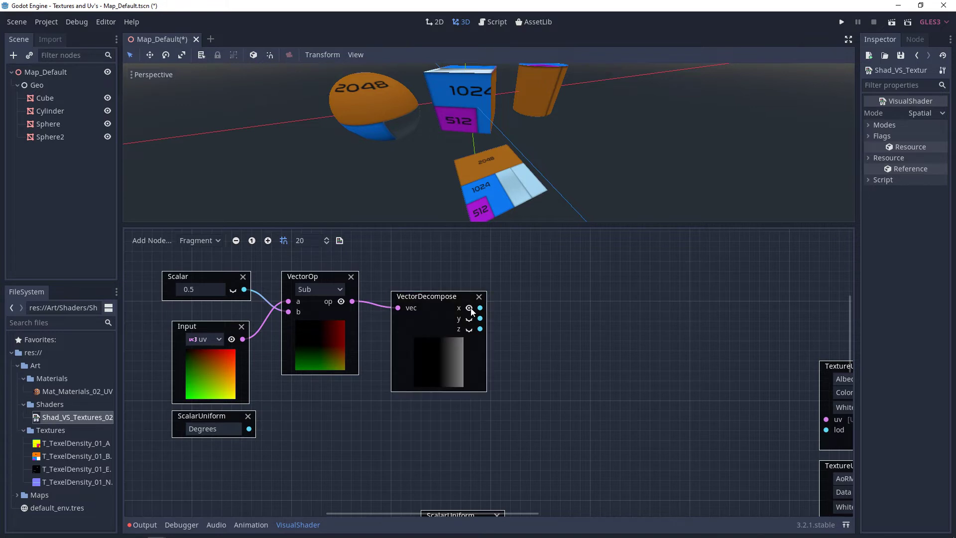
pyautogui.click(469, 309)
pyautogui.click(469, 319)
pyautogui.click(469, 318)
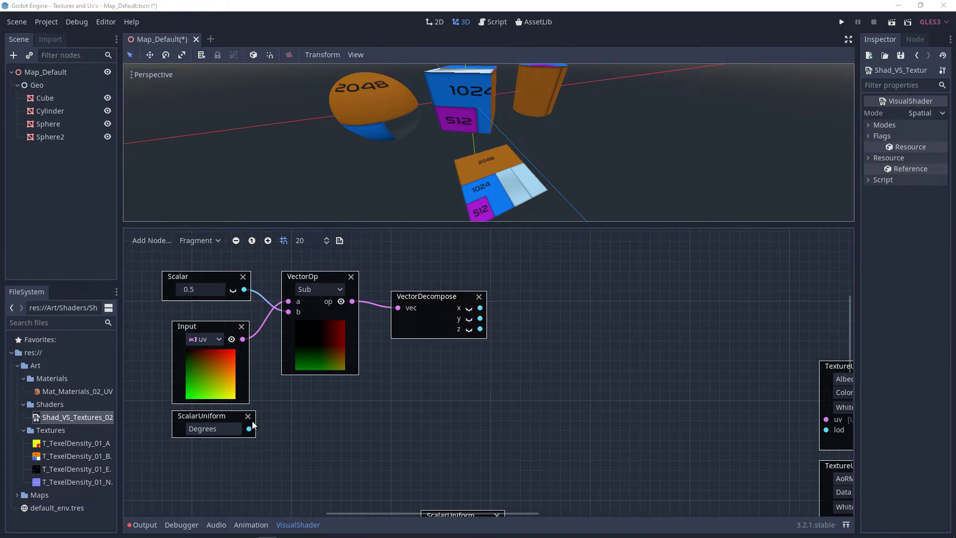
pyautogui.moveTo(221, 421); pyautogui.dragTo(217, 459)
# Add a Radians ScalarFunc fed by Degrees and tidy the working nodes up and left.
pyautogui.rightClick(308, 444)
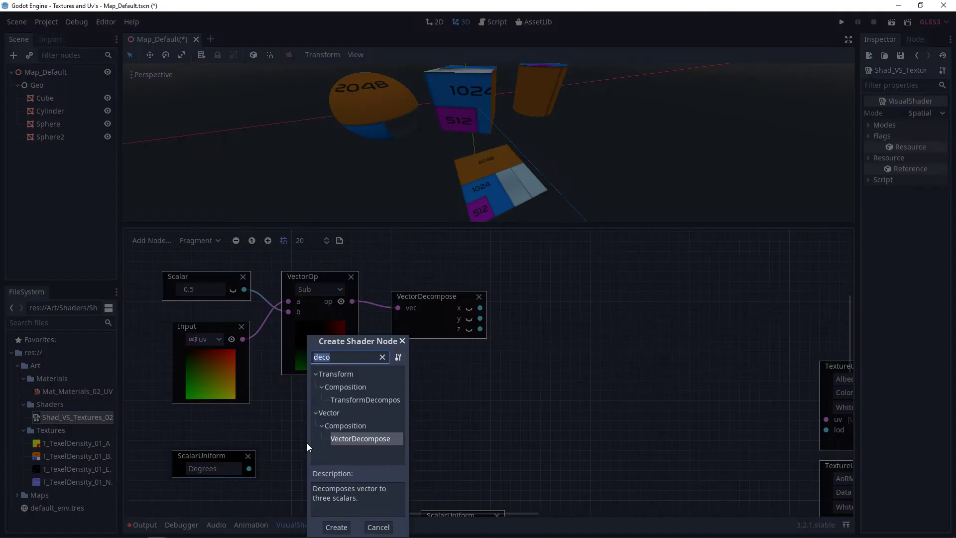
pyautogui.write('sca')
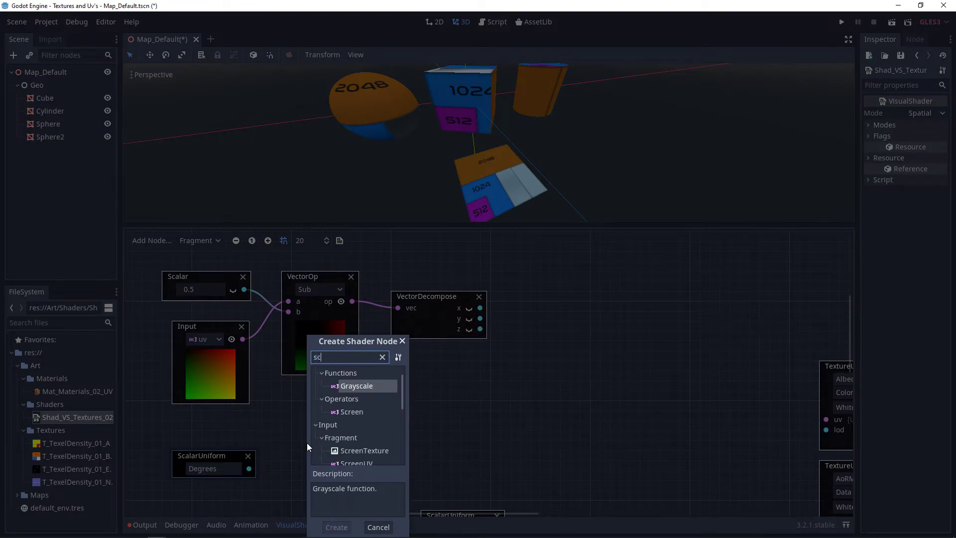
pyautogui.write('l')
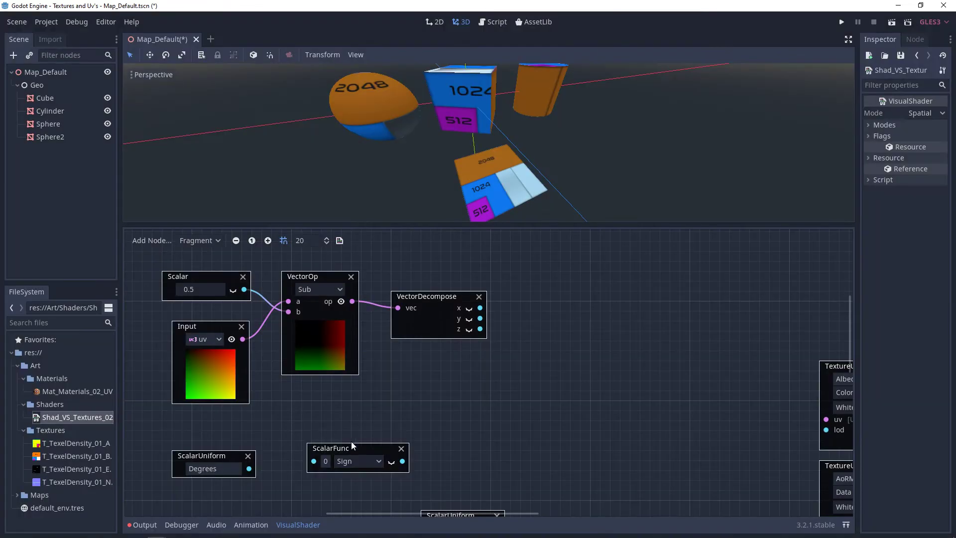
pyautogui.press('Return')
pyautogui.click(329, 459)
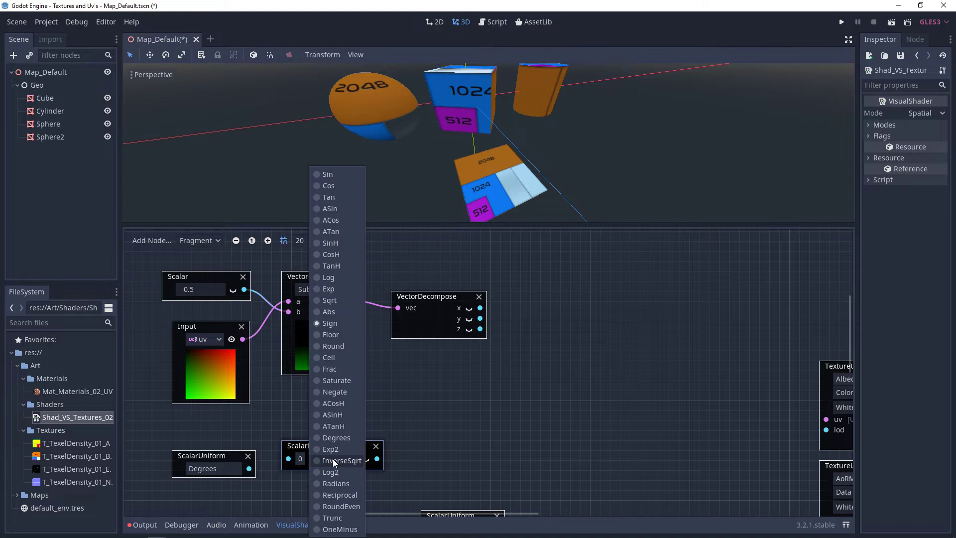
pyautogui.click(336, 484)
pyautogui.moveTo(249, 468); pyautogui.dragTo(297, 473)
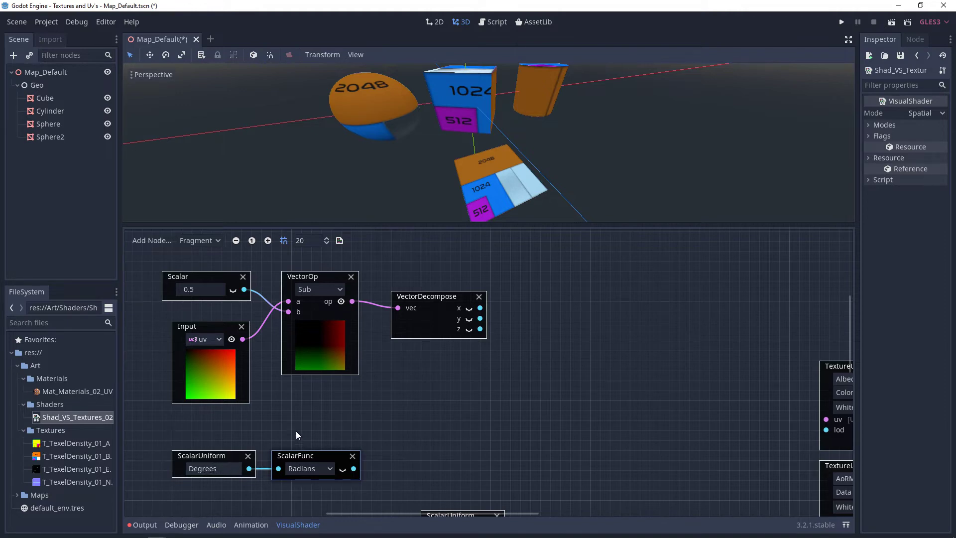
pyautogui.moveTo(440, 430); pyautogui.dragTo(423, 424, button='middle')
pyautogui.moveTo(439, 483); pyautogui.dragTo(175, 274)
pyautogui.moveTo(294, 269); pyautogui.dragTo(264, 230)
pyautogui.moveTo(388, 350); pyautogui.dragTo(414, 388, button='middle')
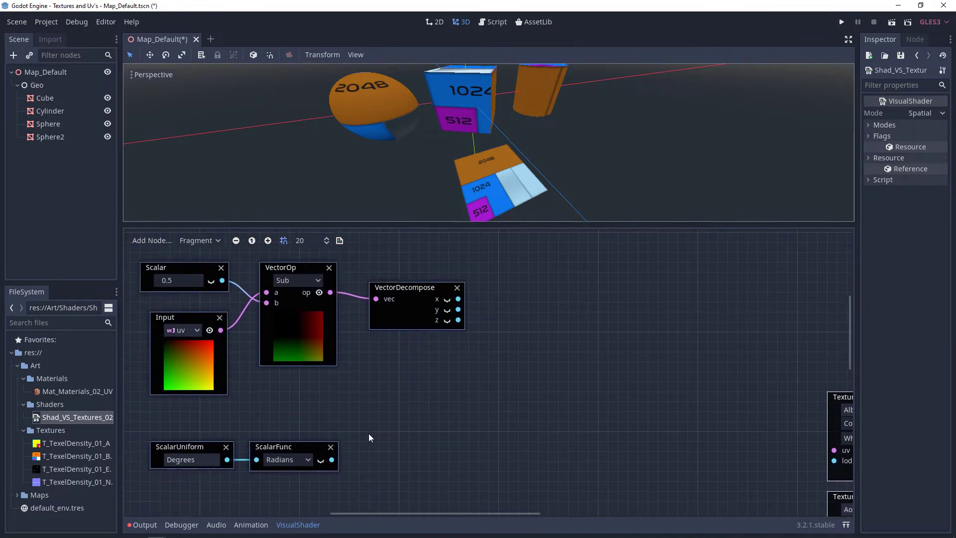
# Make two copies of the function node, setting the upper to Cos and the lower to Sin.
pyautogui.hotkey('ctrl', 'c')
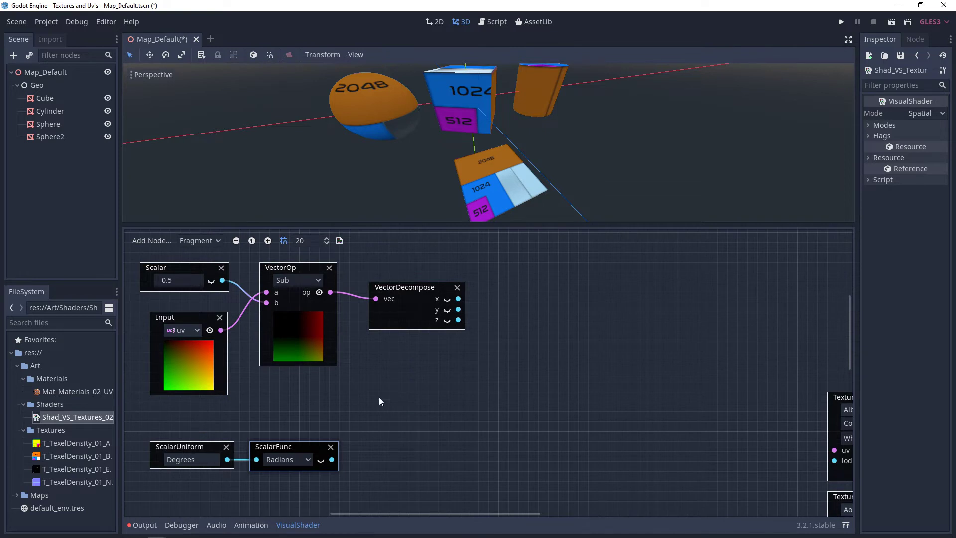
pyautogui.hotkey('ctrl', 'v')
pyautogui.hotkey('ctrl', 'v')
pyautogui.moveTo(448, 455); pyautogui.dragTo(427, 455)
pyautogui.moveTo(425, 401); pyautogui.dragTo(417, 376)
pyautogui.click(421, 391)
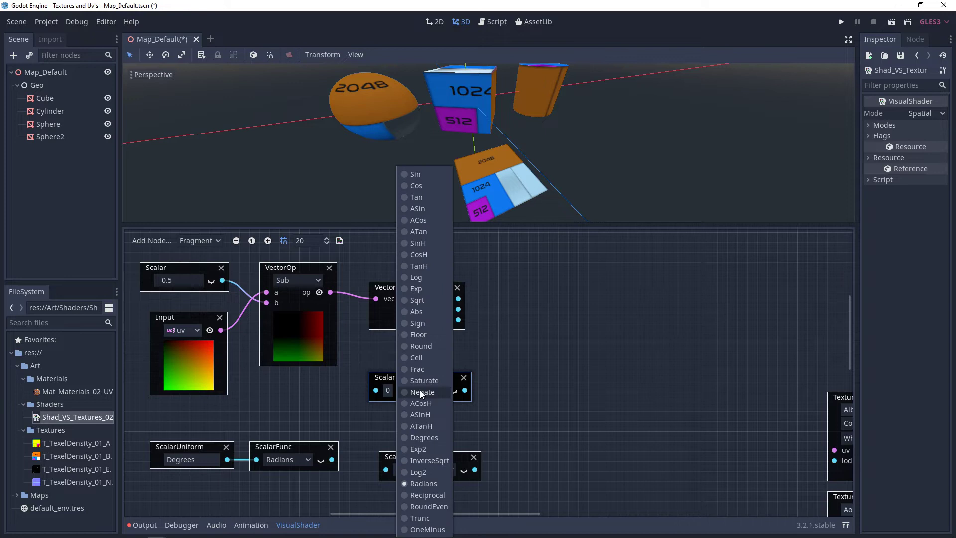
pyautogui.click(416, 185)
pyautogui.click(428, 470)
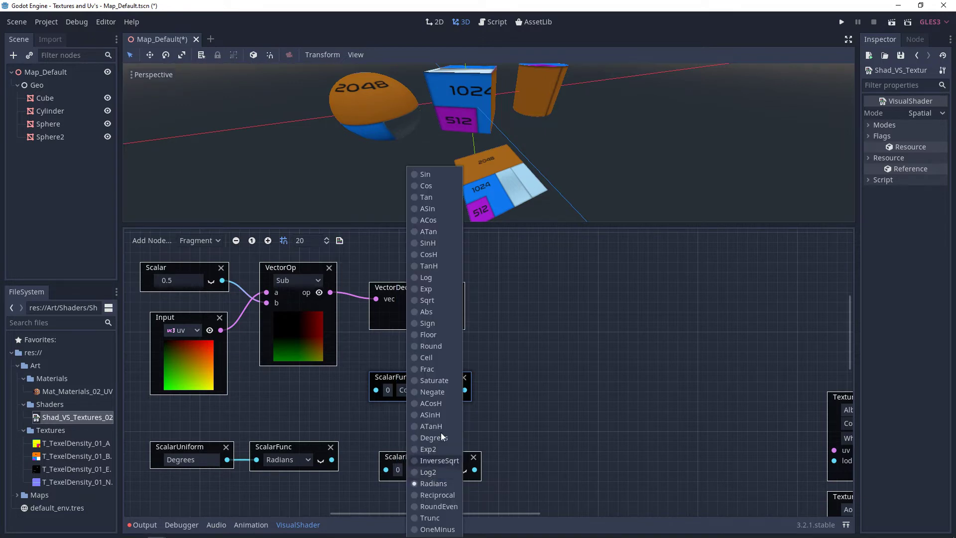
pyautogui.click(426, 175)
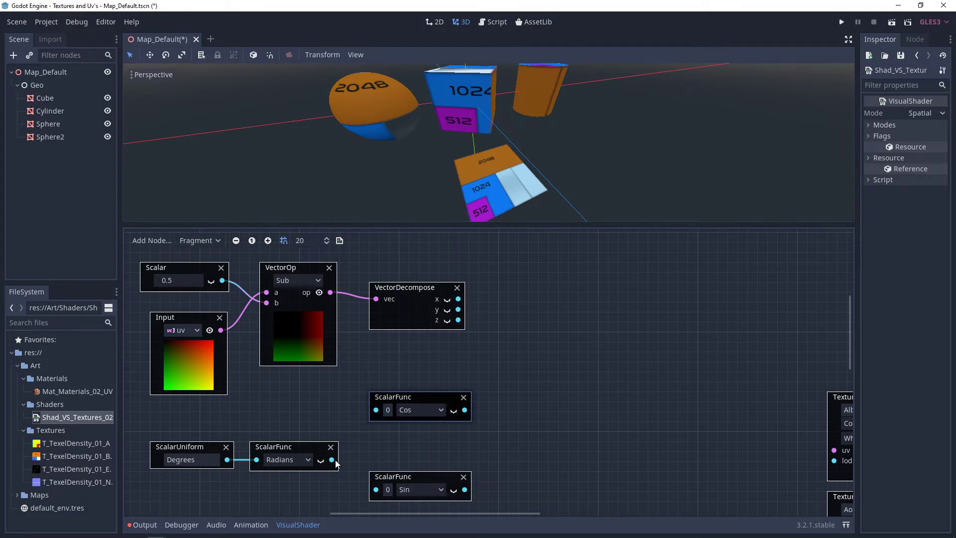
# Wire the radians value into Cos and Sin, preview both, and move the group aside.
pyautogui.moveTo(332, 460); pyautogui.dragTo(376, 489)
pyautogui.click(441, 410)
pyautogui.click(440, 490)
pyautogui.moveTo(557, 445); pyautogui.dragTo(623, 419, button='middle')
pyautogui.moveTo(618, 484); pyautogui.dragTo(244, 265)
pyautogui.moveTo(516, 290); pyautogui.dragTo(406, 261)
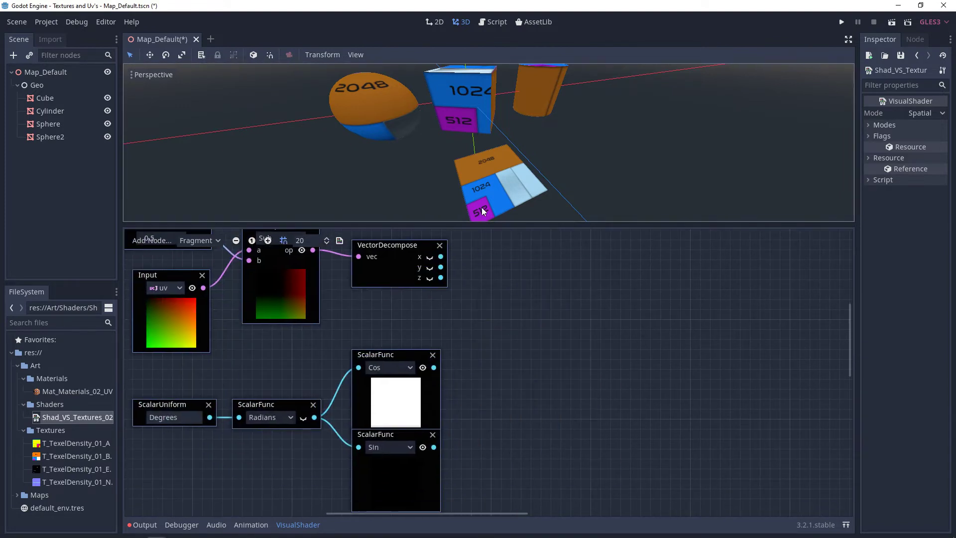
pyautogui.moveTo(482, 225); pyautogui.dragTo(493, 165)
# Add four scalar Multiply nodes stacked evenly to the right of the decompose node.
pyautogui.rightClick(591, 274)
pyautogui.write('multi')
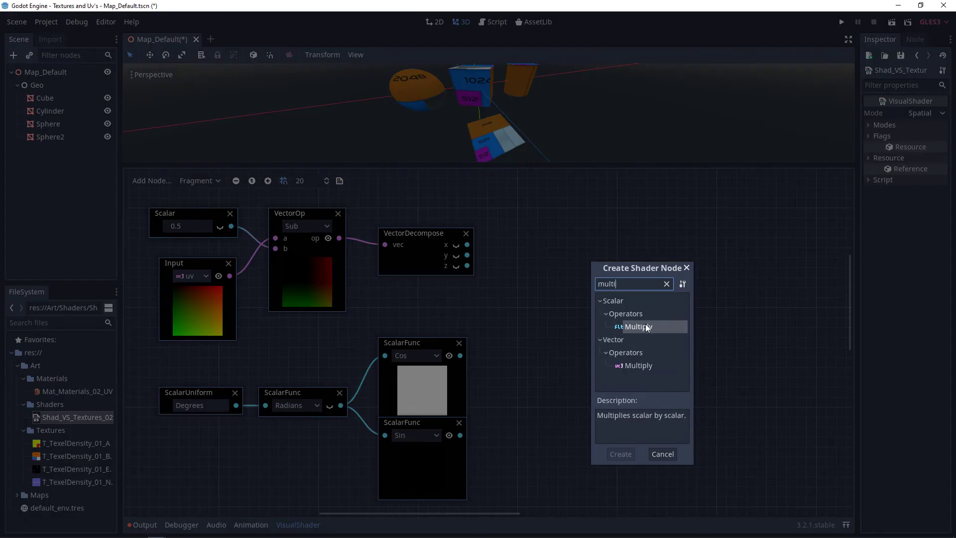
pyautogui.doubleClick(646, 325)
pyautogui.moveTo(630, 281); pyautogui.dragTo(589, 237)
pyautogui.hotkey('ctrl', 'c')
pyautogui.hotkey('ctrl', 'v')
pyautogui.moveTo(614, 322); pyautogui.dragTo(585, 322)
pyautogui.hotkey('ctrl', 'v')
pyautogui.moveTo(604, 412); pyautogui.dragTo(570, 402)
pyautogui.hotkey('ctrl', 'v')
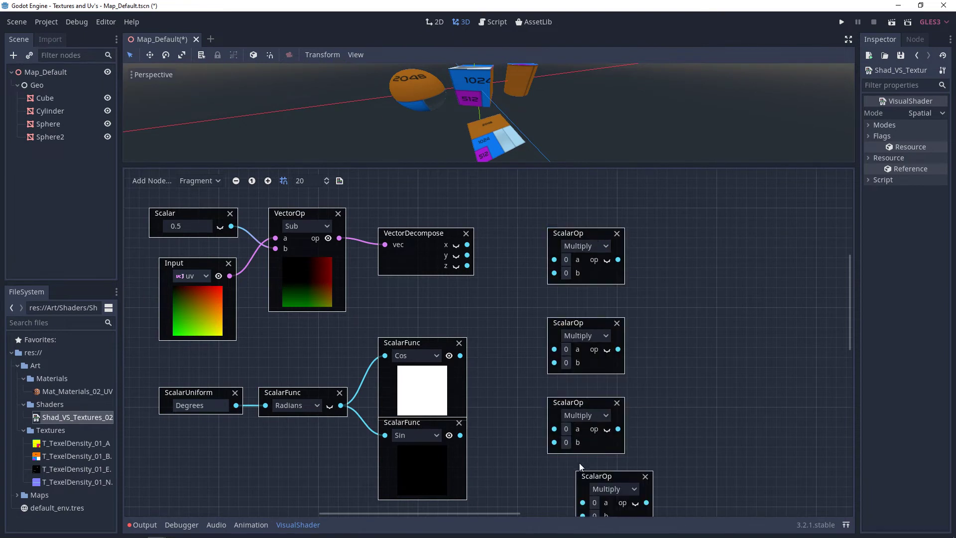
pyautogui.moveTo(594, 477); pyautogui.dragTo(565, 463)
pyautogui.keyDown('ctrl'); pyautogui.moveTo(578, 402); pyautogui.dragTo(577, 382); pyautogui.keyUp('ctrl')
pyautogui.keyDown('ctrl'); pyautogui.moveTo(573, 324); pyautogui.dragTo(572, 294); pyautogui.keyUp('ctrl')
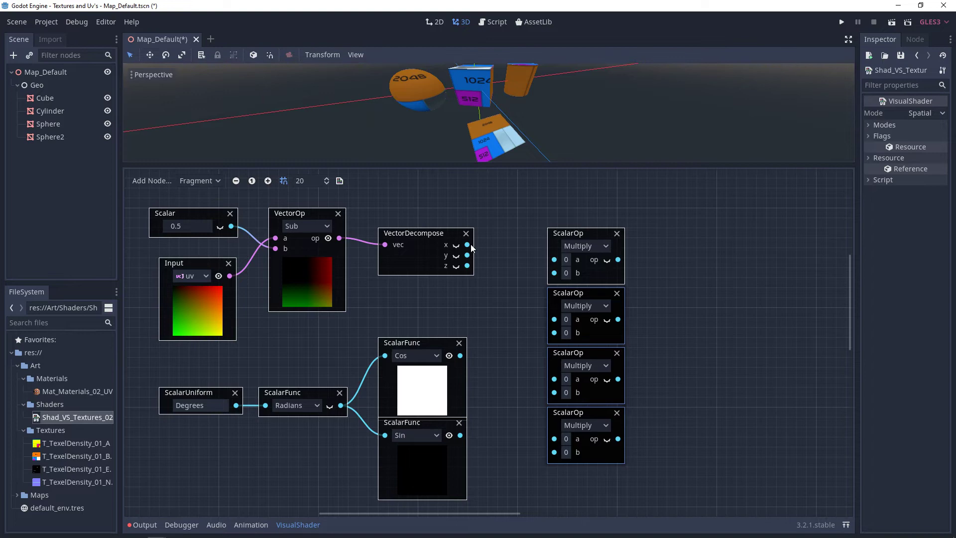
# Wire x and y into the Multiply a inputs, and Cos and Sin into their b inputs.
pyautogui.moveTo(527, 260); pyautogui.dragTo(554, 262)
pyautogui.moveTo(468, 247); pyautogui.dragTo(548, 439)
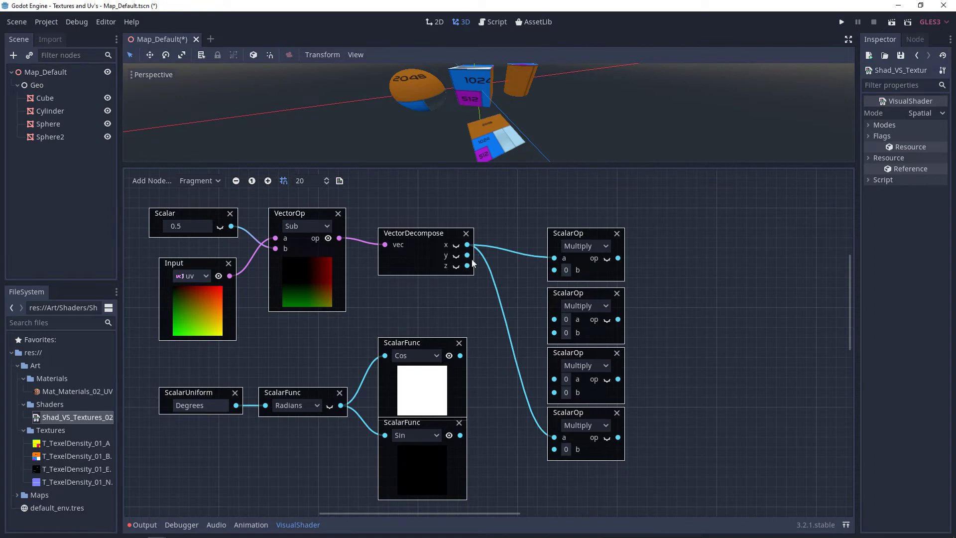
pyautogui.moveTo(468, 255); pyautogui.dragTo(553, 379)
pyautogui.moveTo(461, 355); pyautogui.dragTo(471, 353)
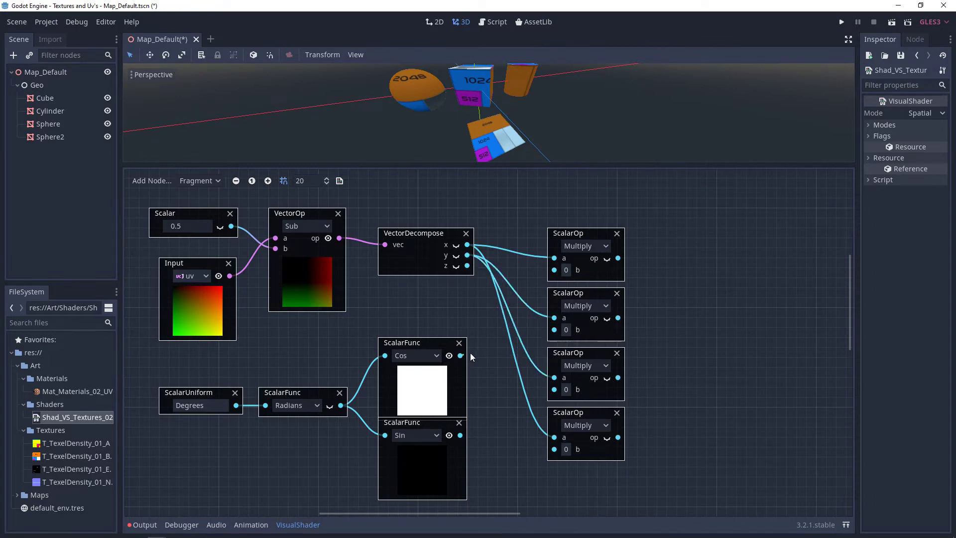
pyautogui.moveTo(535, 287); pyautogui.dragTo(554, 269)
pyautogui.moveTo(461, 356); pyautogui.dragTo(554, 388)
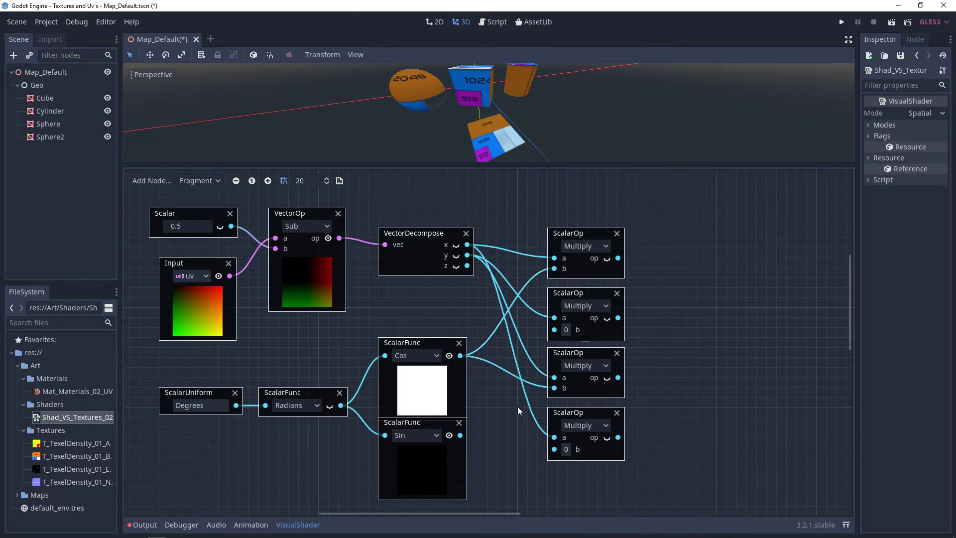
pyautogui.moveTo(460, 435); pyautogui.dragTo(554, 330)
pyautogui.moveTo(460, 435); pyautogui.dragTo(547, 452)
pyautogui.click(607, 438)
# Show the Multiply previews and shift the whole rotation group to the left.
pyautogui.click(607, 378)
pyautogui.click(607, 319)
pyautogui.click(607, 259)
pyautogui.moveTo(587, 234); pyautogui.dragTo(586, 184)
pyautogui.click(236, 180)
pyautogui.moveTo(552, 303); pyautogui.dragTo(553, 279)
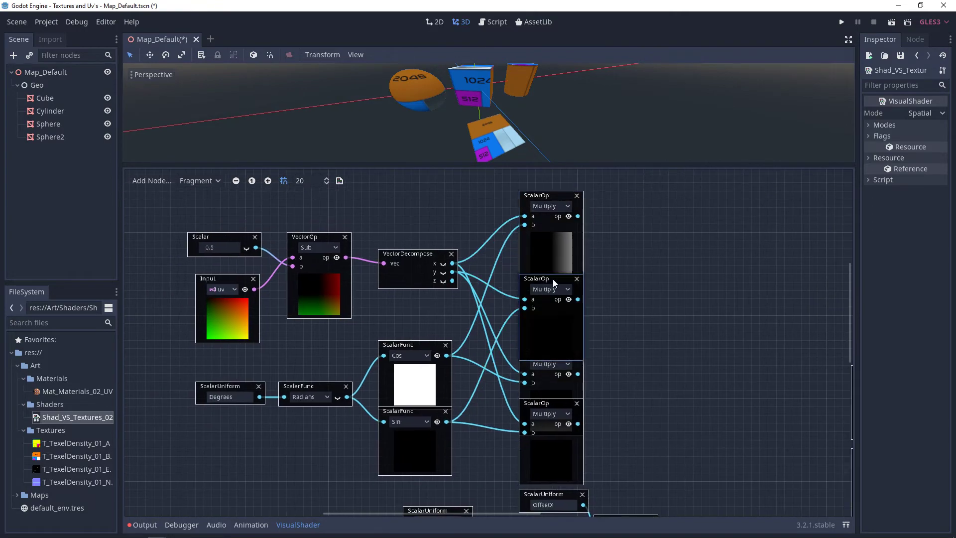
pyautogui.moveTo(614, 375); pyautogui.dragTo(560, 244)
pyautogui.moveTo(554, 195); pyautogui.dragTo(555, 153)
pyautogui.moveTo(649, 342); pyautogui.dragTo(638, 361, button='middle')
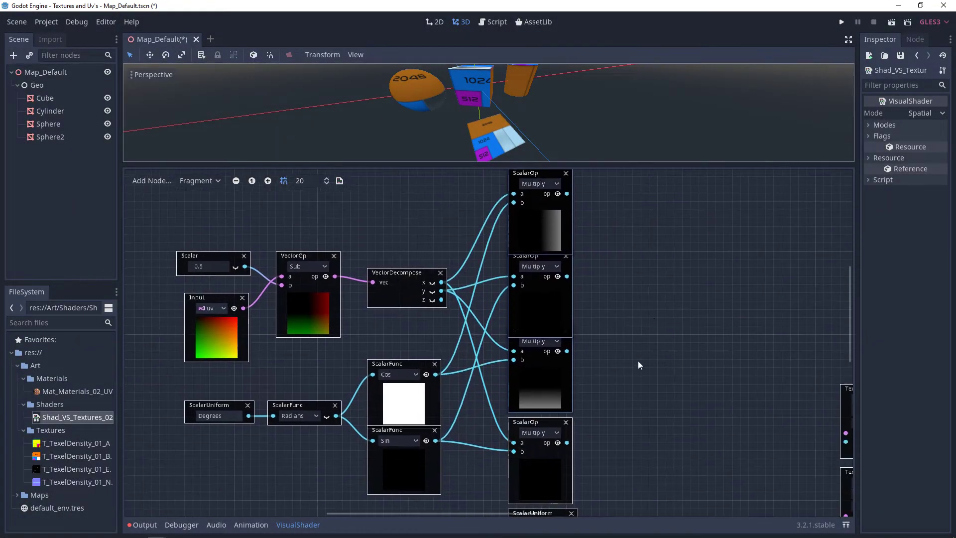
pyautogui.moveTo(613, 478); pyautogui.dragTo(155, 214)
pyautogui.moveTo(543, 172); pyautogui.dragTo(486, 180)
pyautogui.moveTo(485, 179); pyautogui.dragTo(511, 167, button='middle')
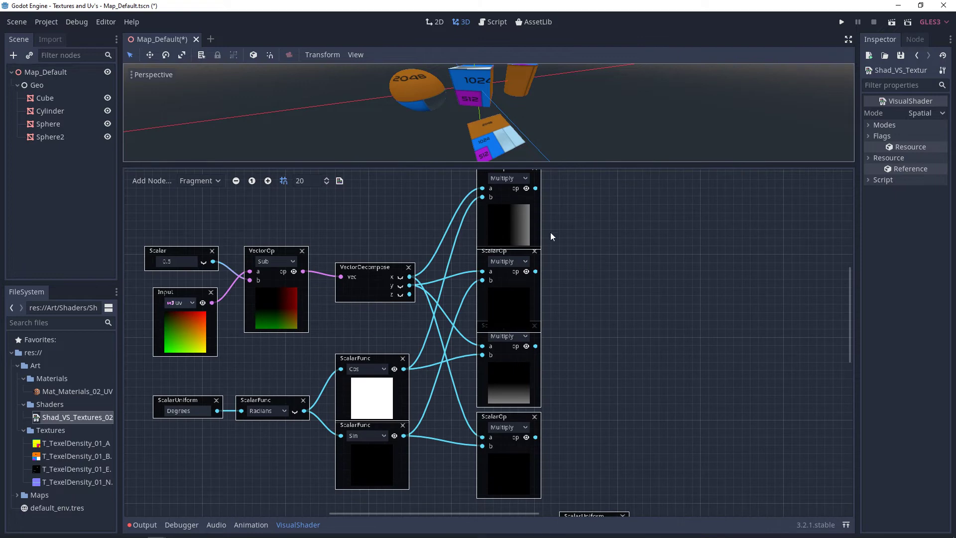
# Place two copies of the top Multiply node to the right, one above the other.
pyautogui.click(529, 217)
pyautogui.hotkey('ctrl', 'd')
pyautogui.moveTo(529, 218); pyautogui.dragTo(642, 246)
pyautogui.hotkey('ctrl', 'v')
pyautogui.moveTo(652, 382); pyautogui.dragTo(632, 381)
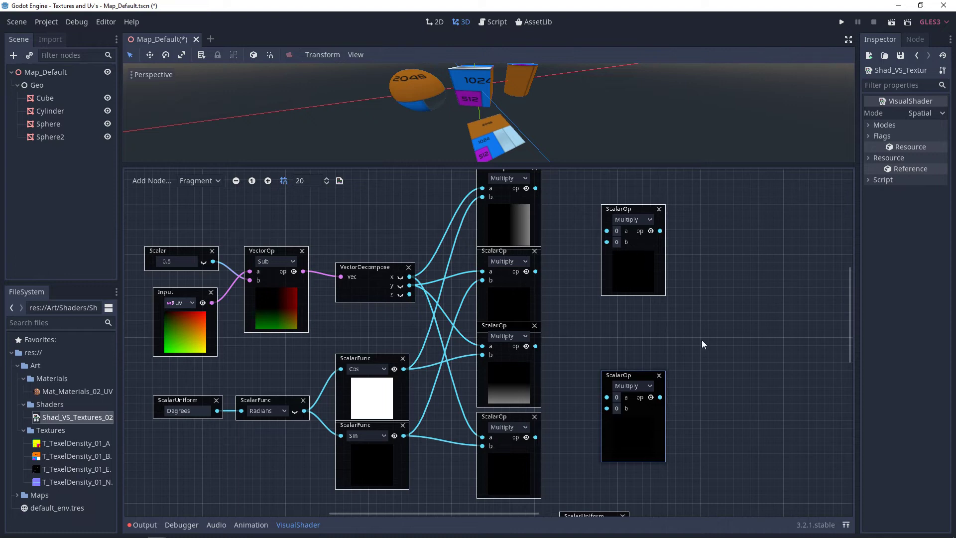
# Set the upper new ScalarOp to Add and the lower one to Sub.
pyautogui.click(633, 219)
pyautogui.click(634, 231)
pyautogui.click(629, 385)
pyautogui.click(635, 408)
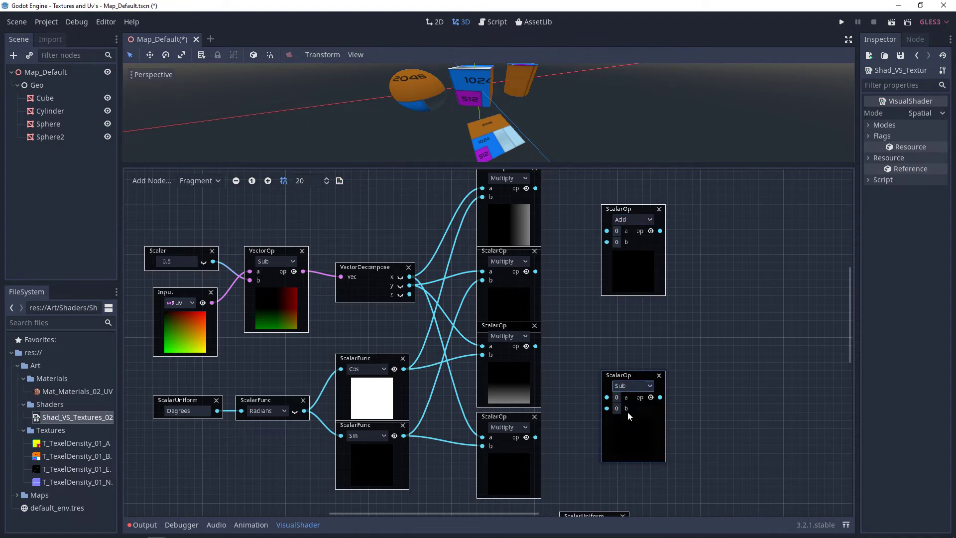
# Feed the top two Multiply results into Add and the bottom two into Sub.
pyautogui.click(268, 181)
pyautogui.moveTo(570, 232); pyautogui.dragTo(503, 318, button='middle')
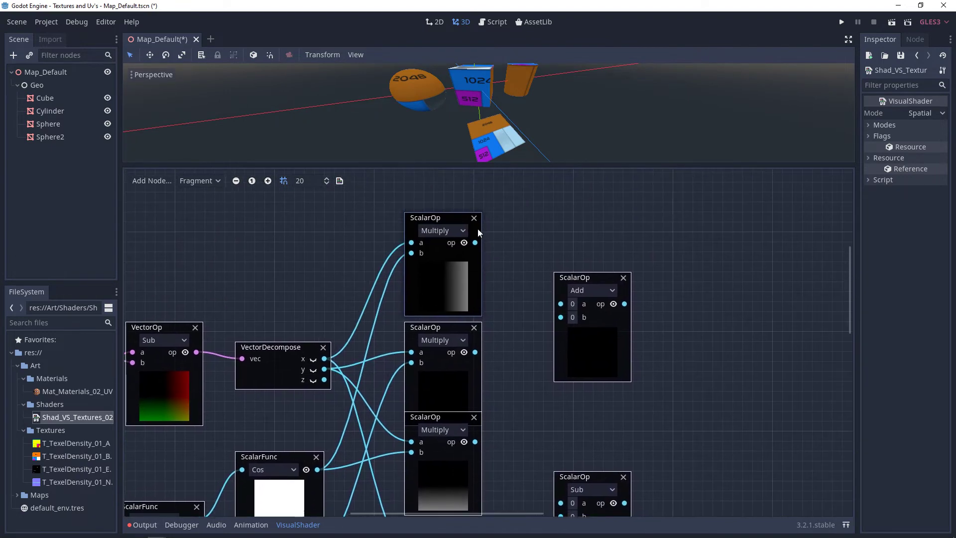
pyautogui.moveTo(475, 243); pyautogui.dragTo(561, 302)
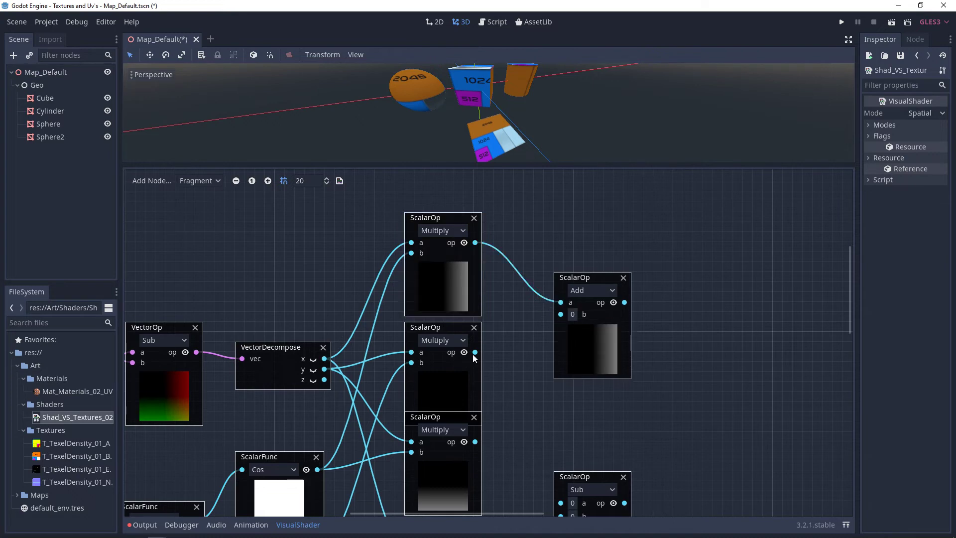
pyautogui.moveTo(475, 352); pyautogui.dragTo(560, 315)
pyautogui.moveTo(527, 411); pyautogui.dragTo(502, 266, button='middle')
pyautogui.moveTo(453, 300); pyautogui.dragTo(539, 372)
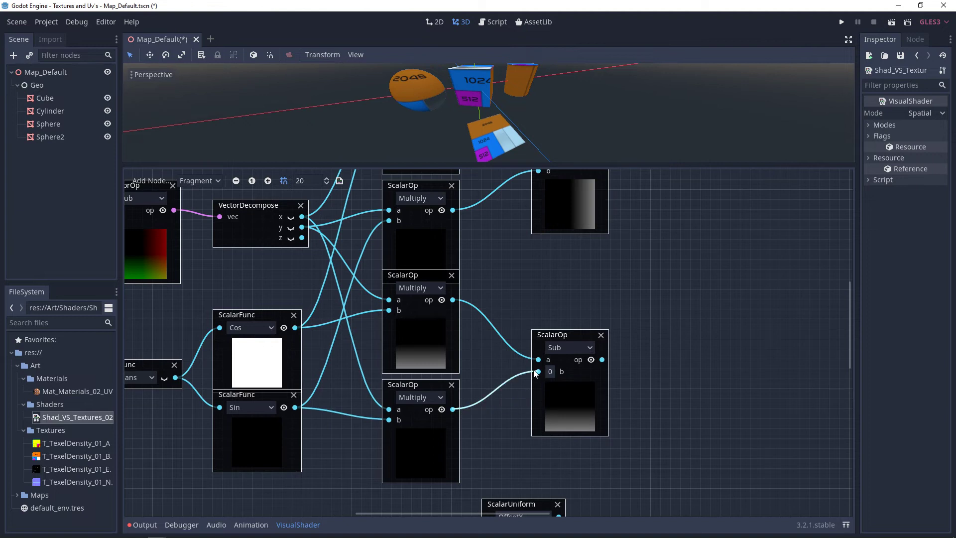
pyautogui.moveTo(691, 295); pyautogui.dragTo(657, 334, button='middle')
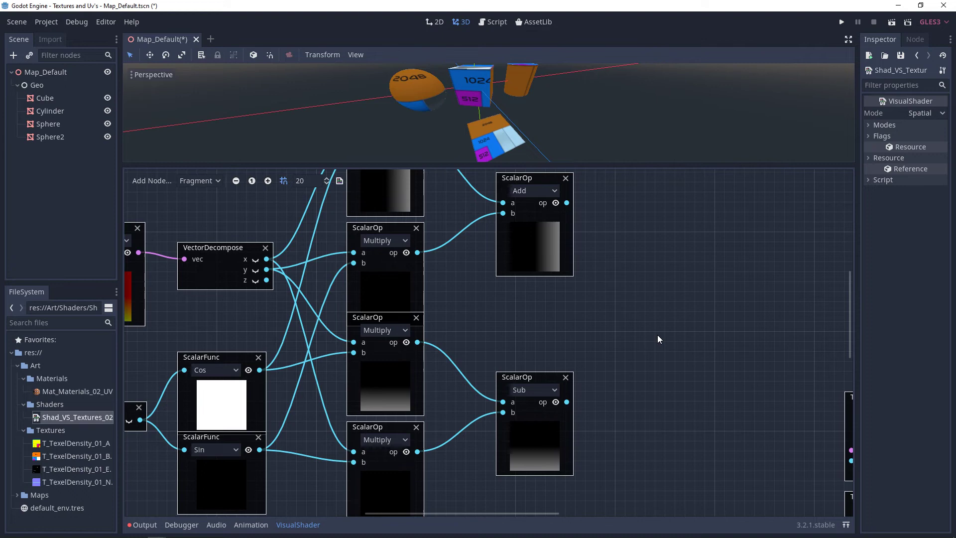
pyautogui.moveTo(517, 317); pyautogui.dragTo(662, 338, button='middle')
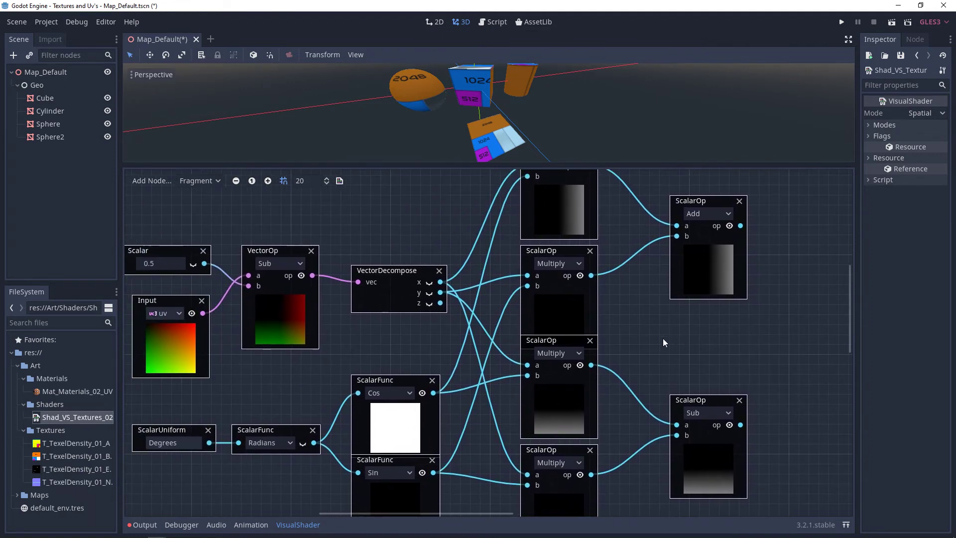
pyautogui.moveTo(770, 354); pyautogui.dragTo(662, 352, button='middle')
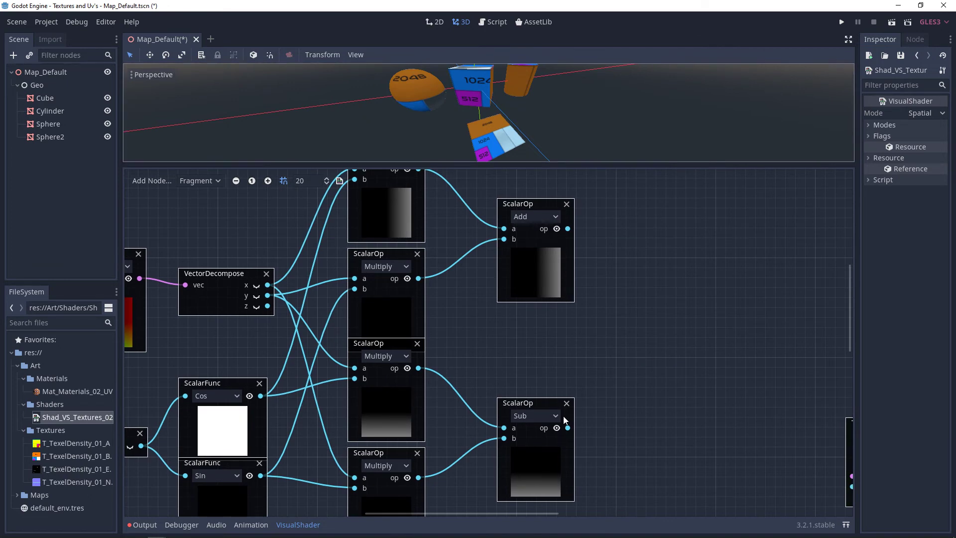
# Paste two Add ScalarOps beside Add and Sub, each with b set to 0.5.
pyautogui.hotkey('ctrl', 'v')
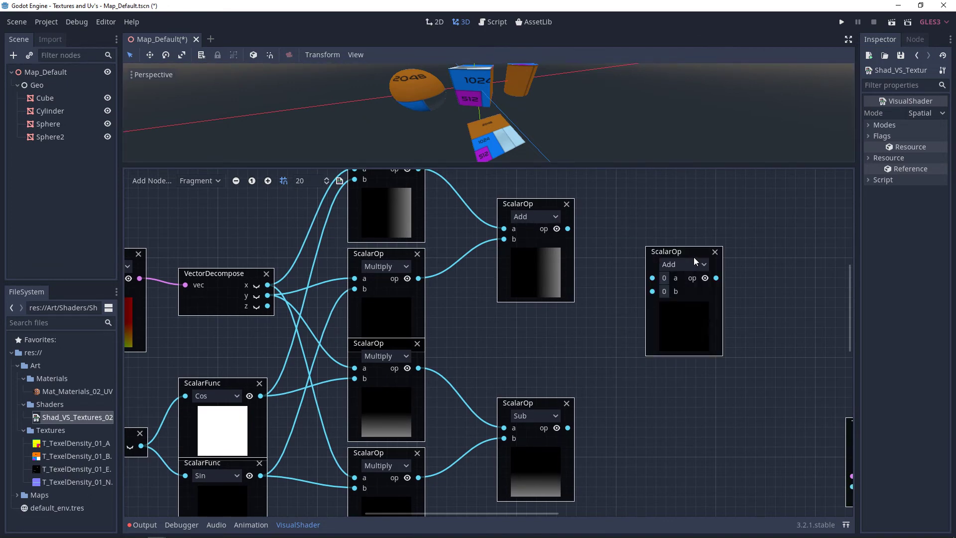
pyautogui.moveTo(695, 257); pyautogui.dragTo(673, 208)
pyautogui.click(656, 401)
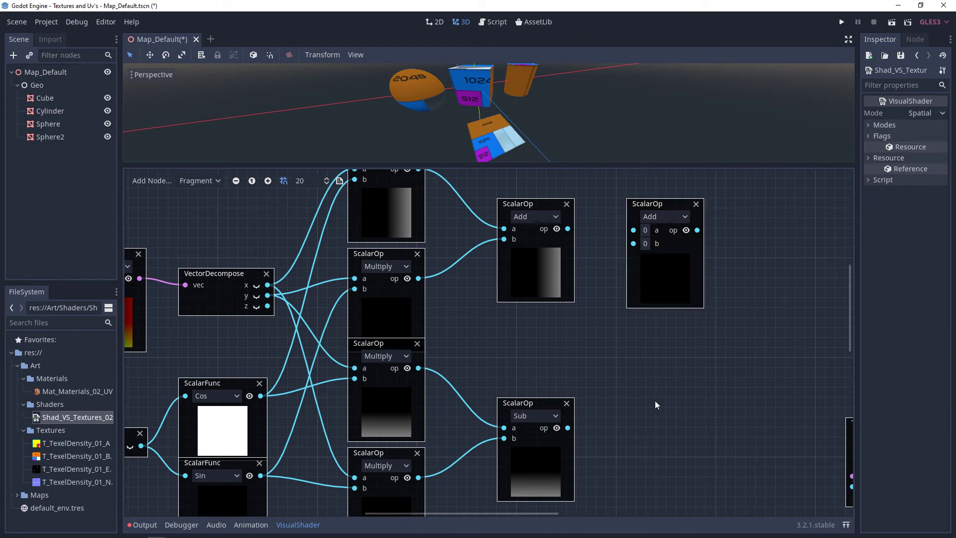
pyautogui.hotkey('ctrl', 'v')
pyautogui.moveTo(673, 404); pyautogui.dragTo(673, 395)
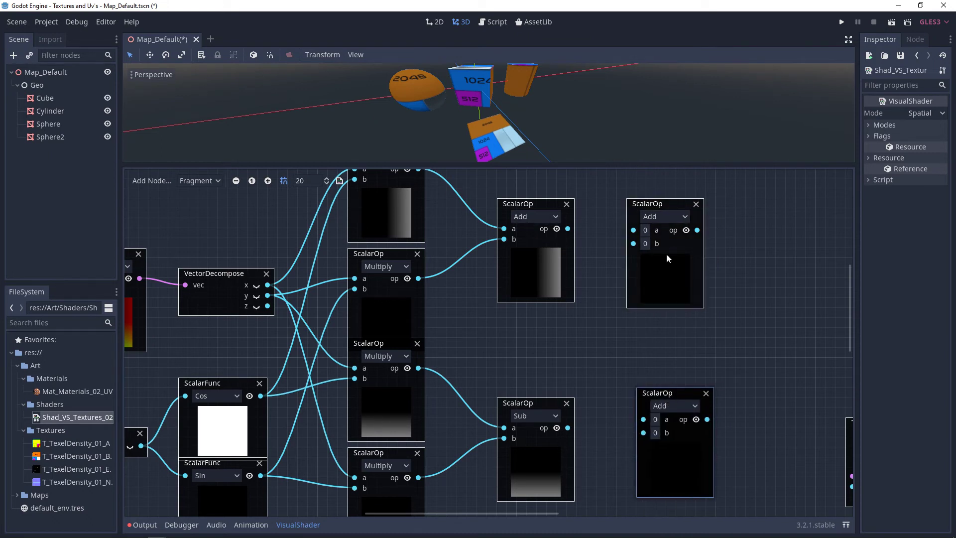
pyautogui.click(647, 243)
pyautogui.write('.5')
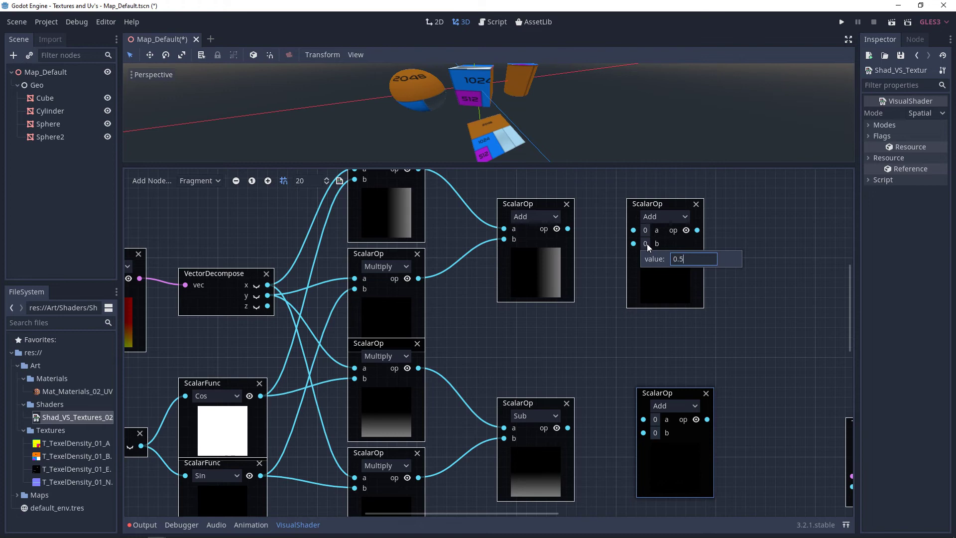
pyautogui.press('Return')
pyautogui.click(656, 433)
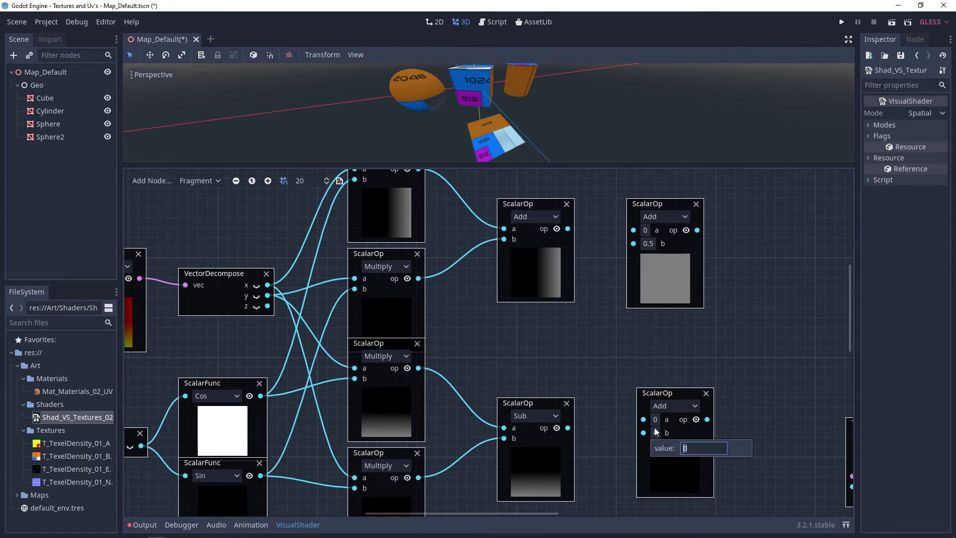
pyautogui.write('.5')
pyautogui.press('Return')
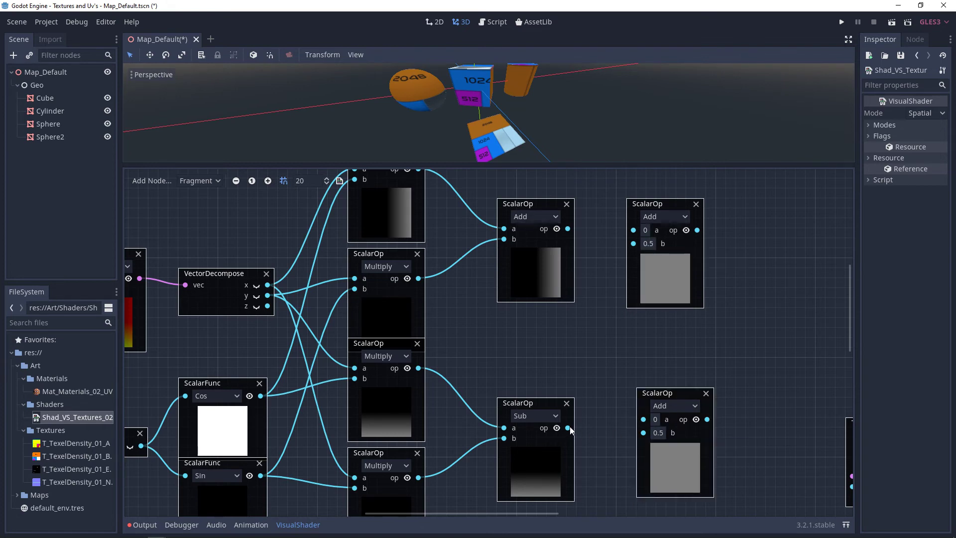
# Connect Sub into the lower +0.5 node and Add into the upper one.
pyautogui.moveTo(568, 429); pyautogui.dragTo(643, 419)
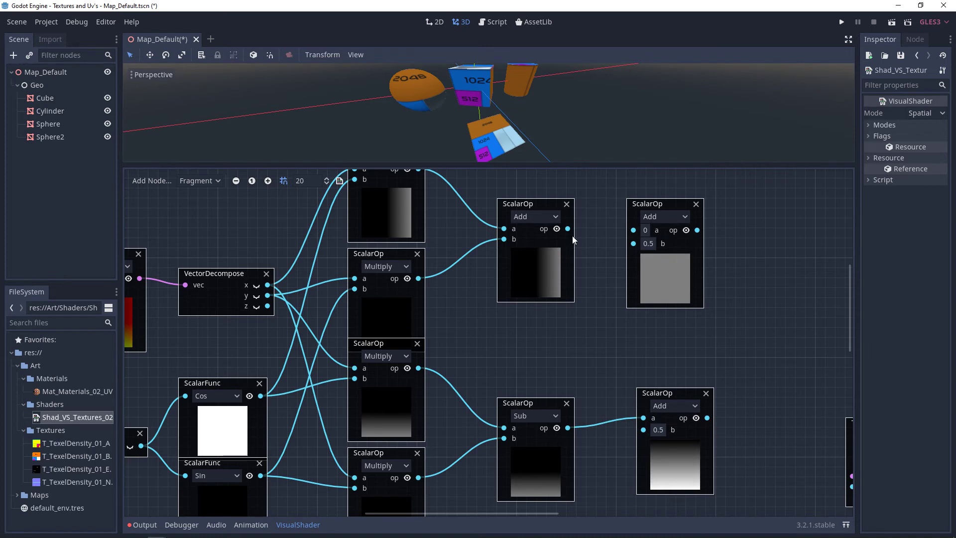
pyautogui.moveTo(568, 229); pyautogui.dragTo(633, 230)
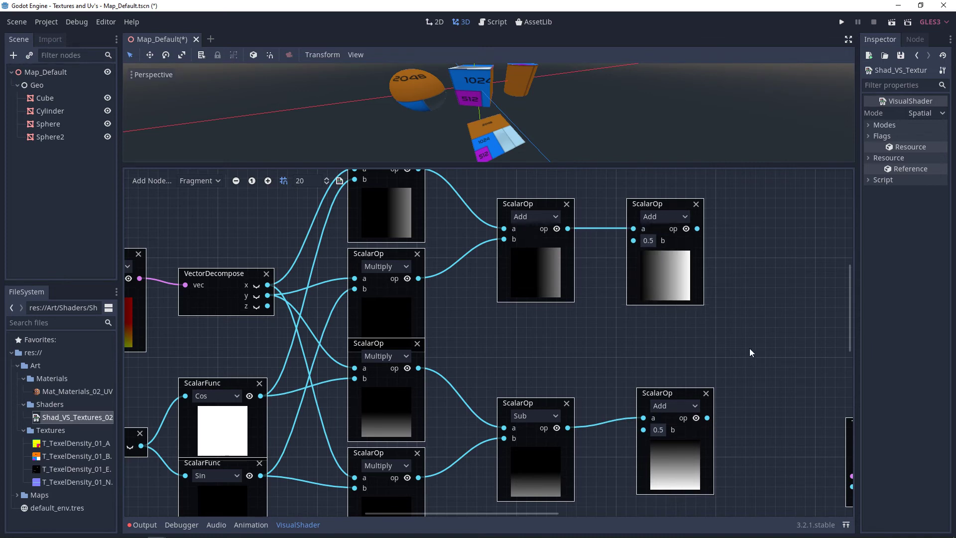
pyautogui.moveTo(749, 348); pyautogui.dragTo(623, 349, button='middle')
# Add a VectorCompose taking both +0.5 results as x and y, and wire it into the texture's uv.
pyautogui.rightClick(614, 323)
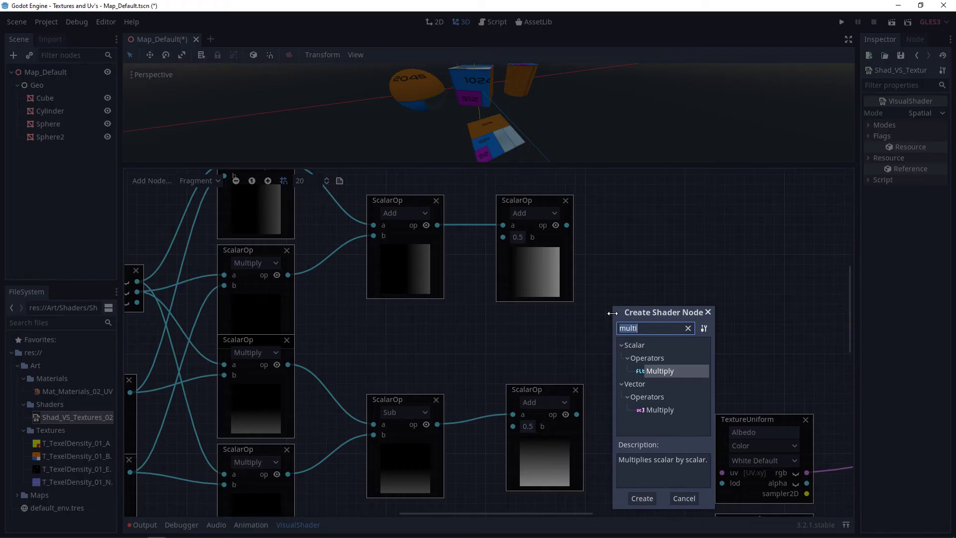
pyautogui.write('compo')
pyautogui.doubleClick(662, 409)
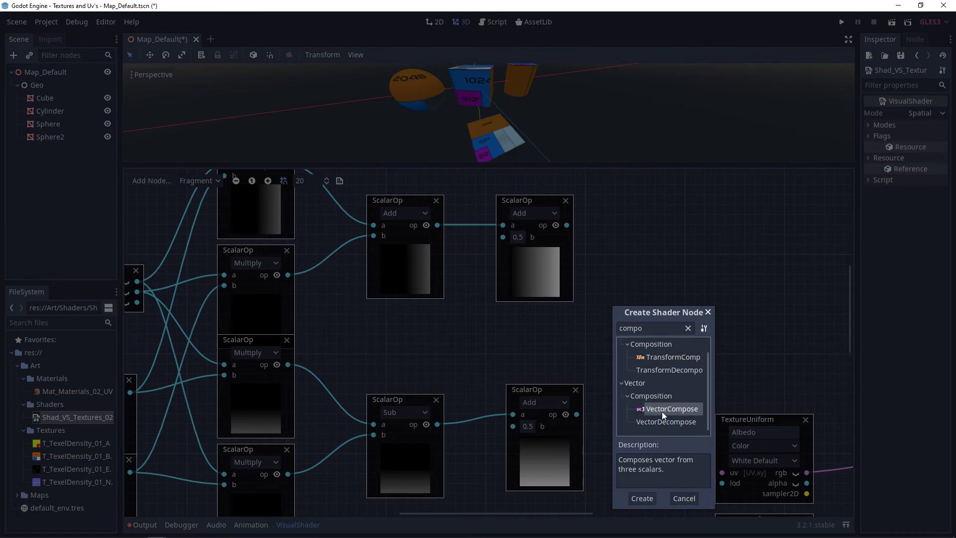
pyautogui.moveTo(567, 227); pyautogui.dragTo(620, 336)
pyautogui.moveTo(578, 415); pyautogui.dragTo(619, 347)
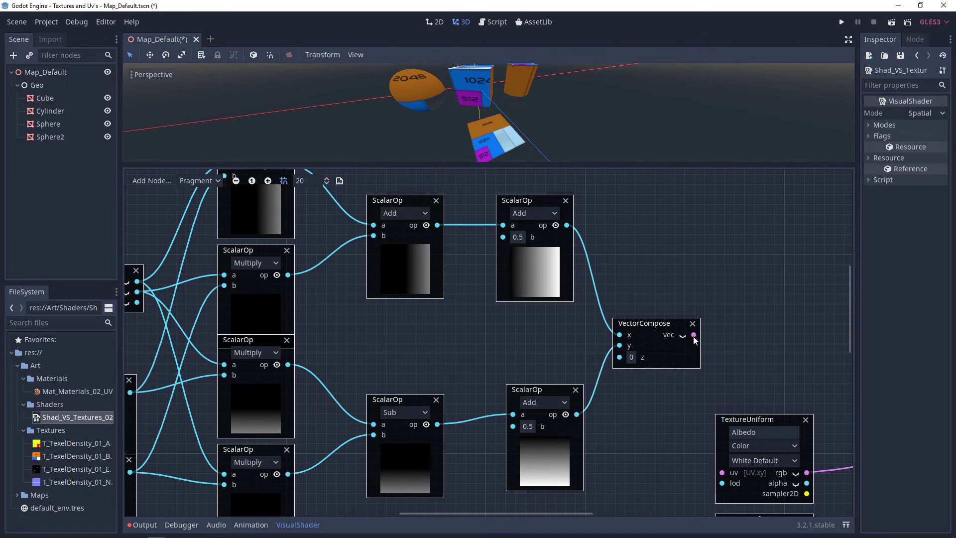
pyautogui.moveTo(694, 336); pyautogui.dragTo(724, 473)
# On Mat_Materials_02_UV, set Degrees to 45, 90, 180 and 360, then nudge it to 357.643.
pyautogui.click(75, 391)
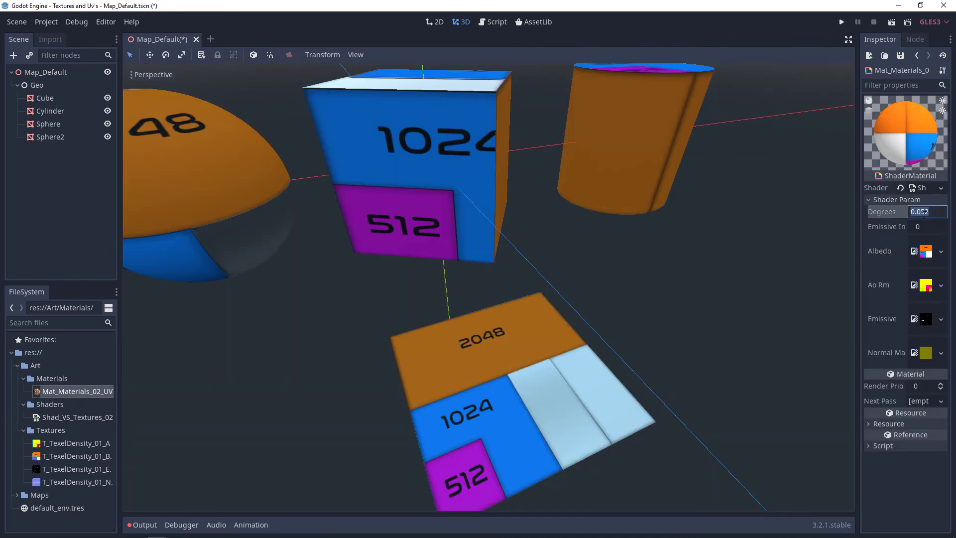
pyautogui.write('45')
pyautogui.press('Return')
pyautogui.click(926, 213)
pyautogui.write('90')
pyautogui.press('Return')
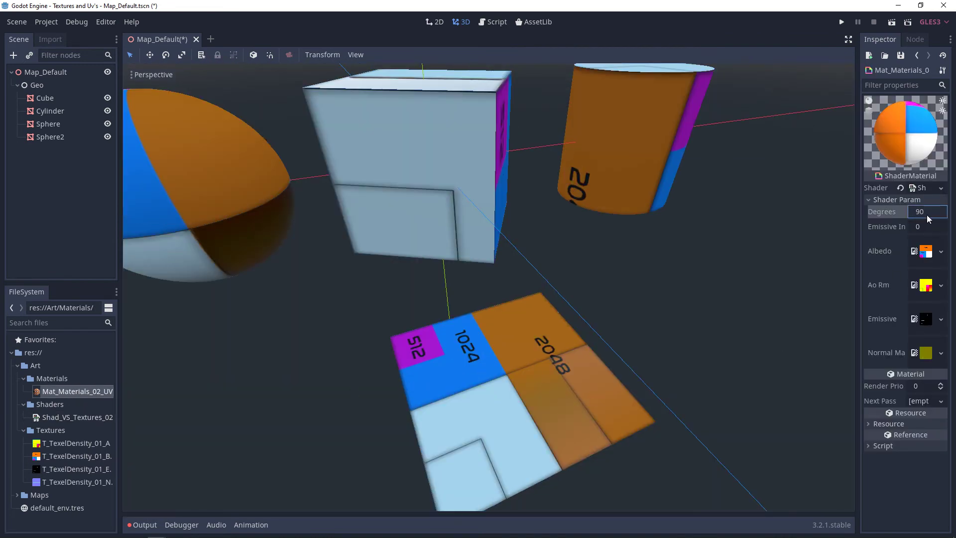
pyautogui.write('180')
pyautogui.press('Return')
pyautogui.click(928, 214)
pyautogui.write('360')
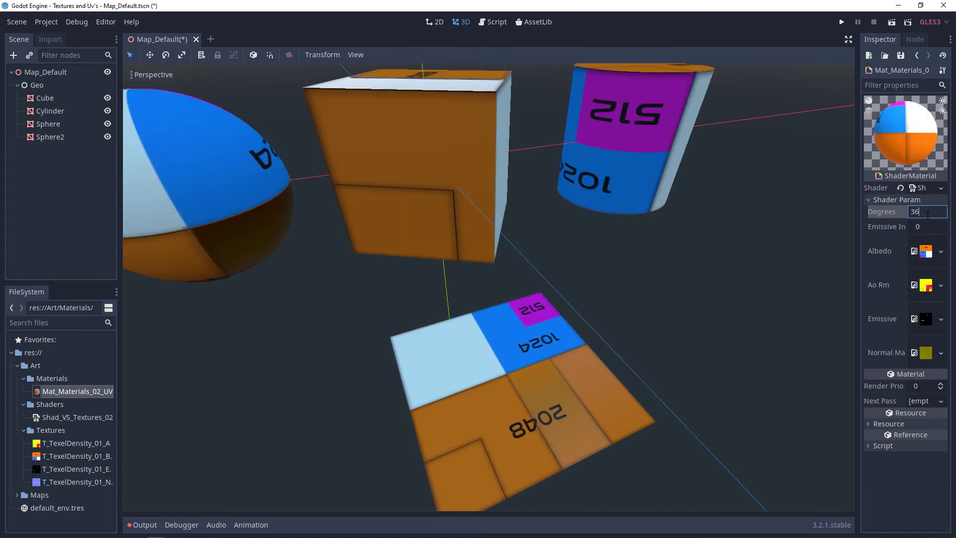
pyautogui.press('Return')
pyautogui.moveTo(926, 212)
pyautogui.mouseDown()
pyautogui.moveTo(887, 211)
pyautogui.moveTo(936, 214)
pyautogui.mouseUp()
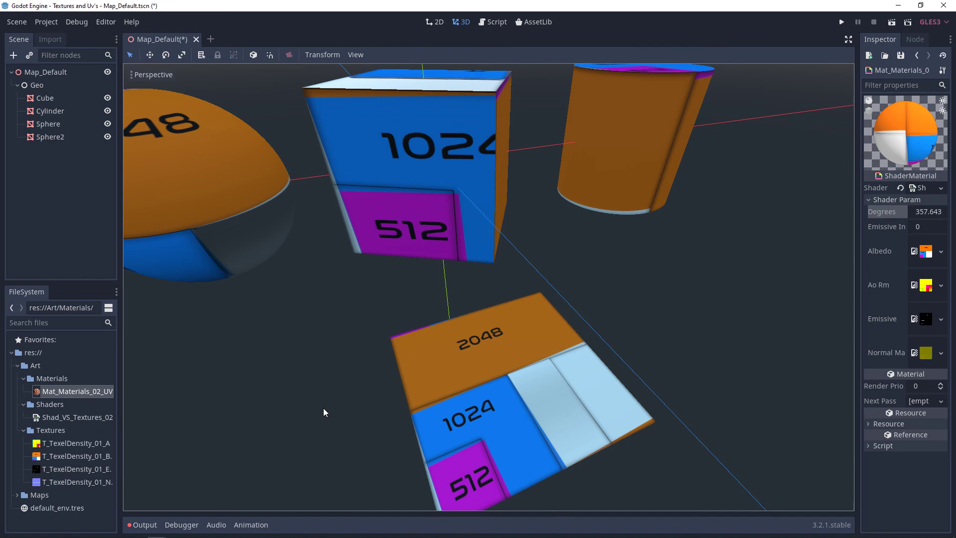
# Reopen Shad_VS_Textures_02 and pan across its rotation nodes feeding the Albedo texture's uv.
pyautogui.click(95, 417)
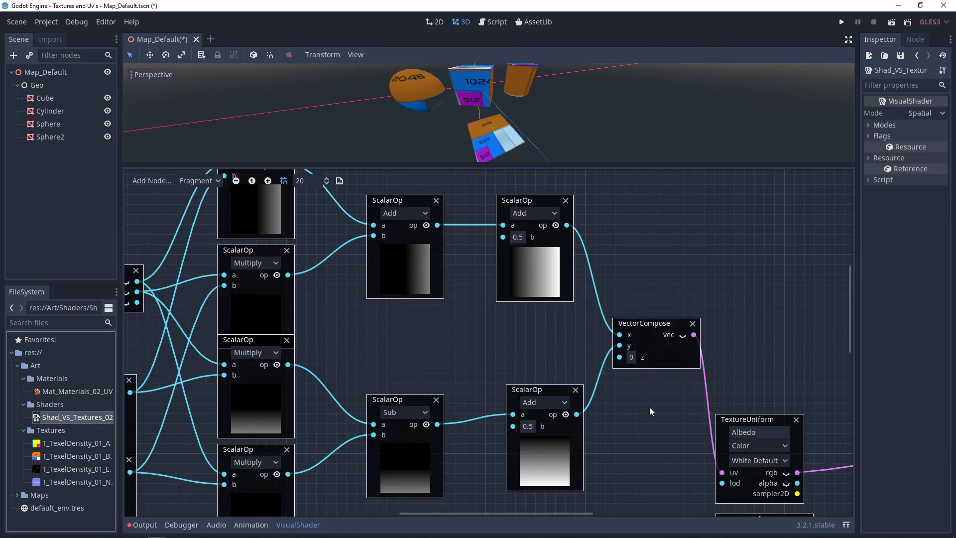
pyautogui.moveTo(695, 448); pyautogui.dragTo(620, 406, button='middle')
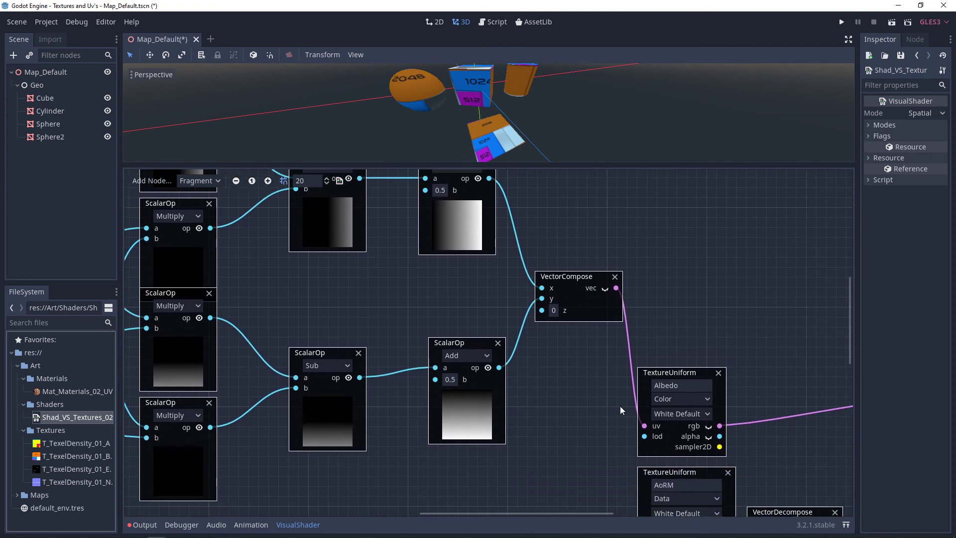
pyautogui.moveTo(597, 374); pyautogui.dragTo(600, 413, button='middle')
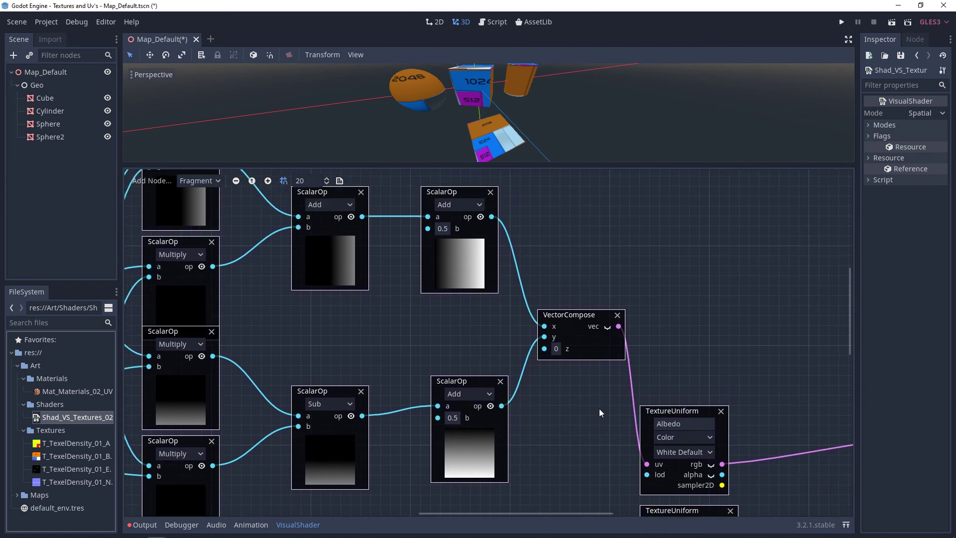